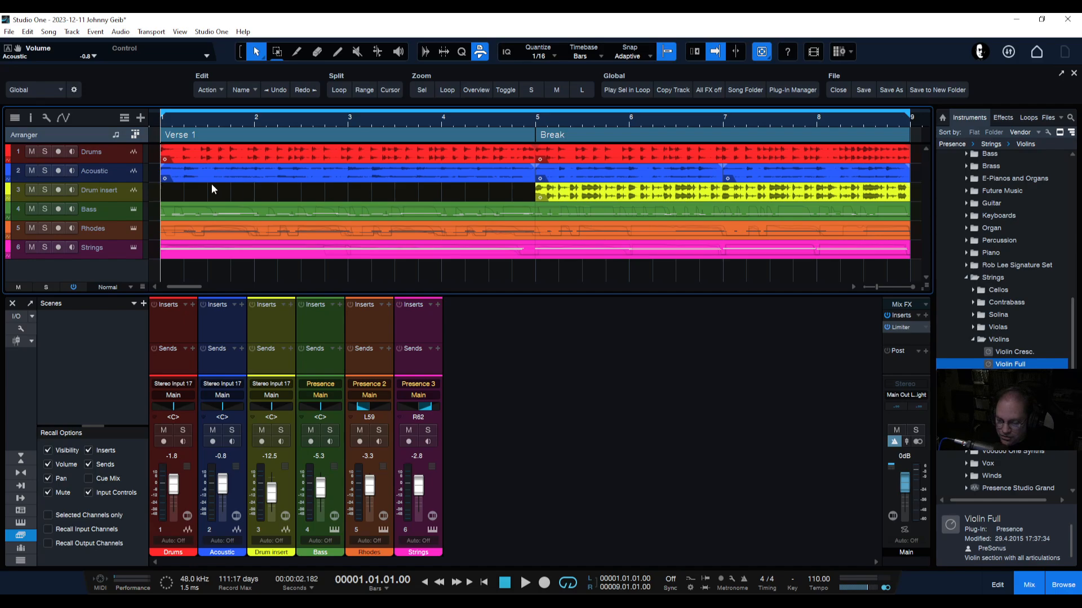
Step: Play the looped Verse 1 and Break sections to listen to the current mix
key("space")
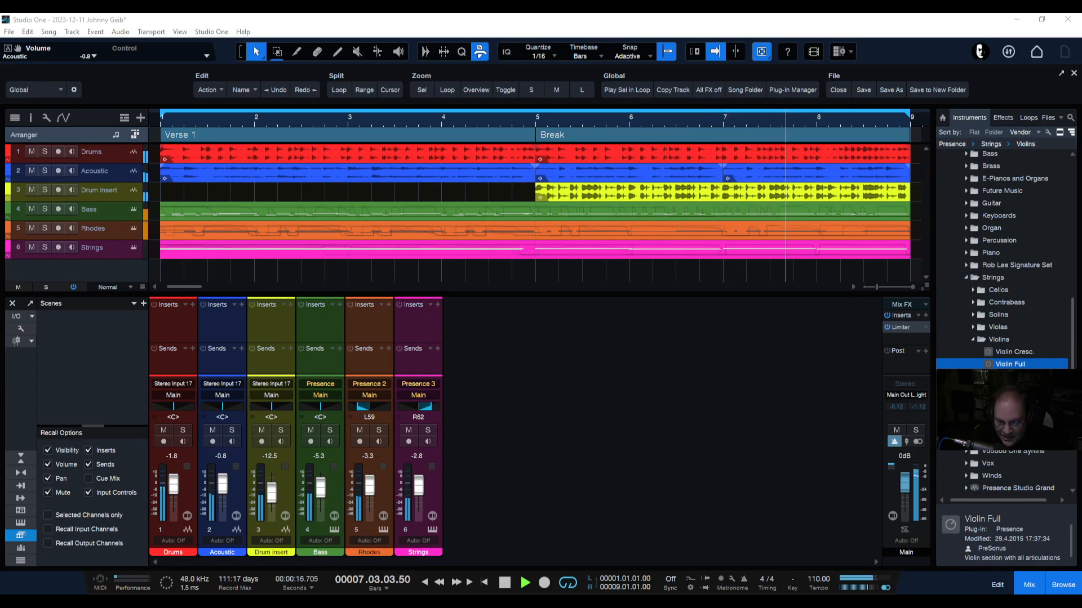
key("space")
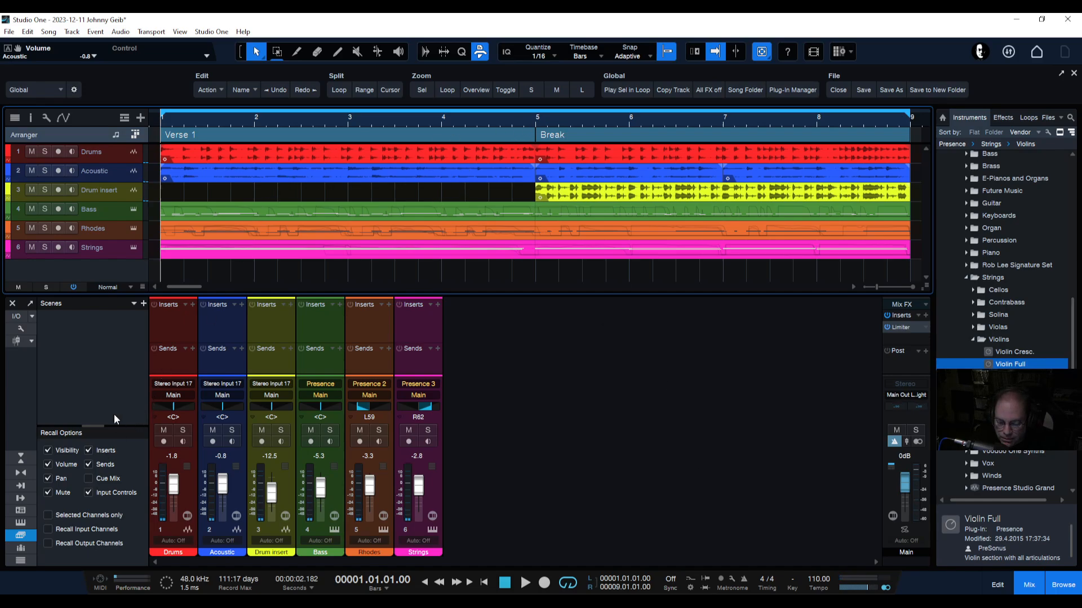
Step: Toggle the mixer's Scenes list and input channels to inspect them, leaving Scenes shown and the input channels hidden
left_click(21, 537)
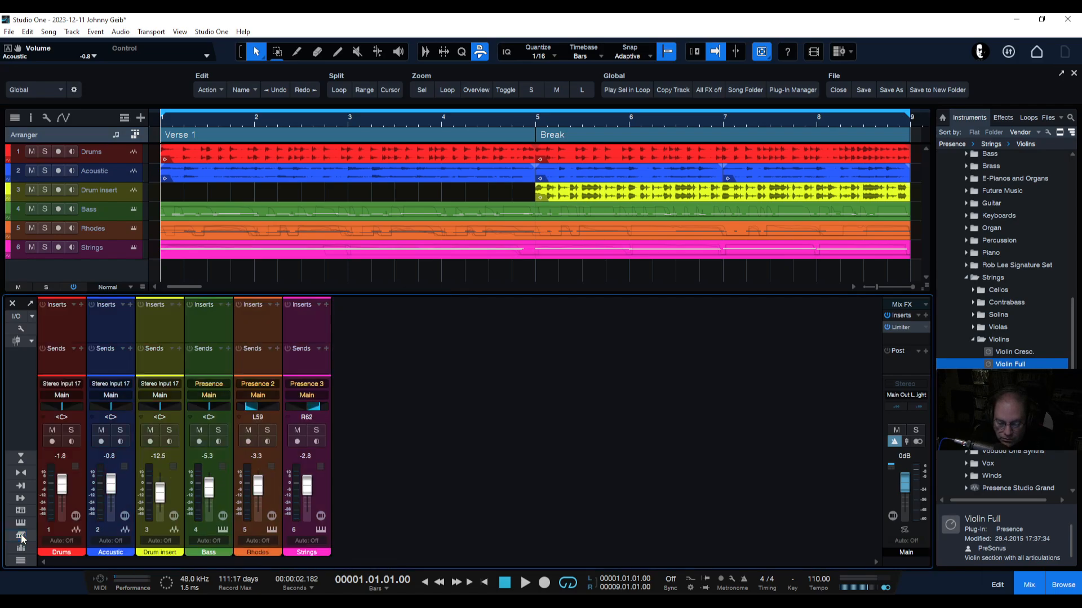
left_click(20, 536)
left_click(21, 537)
left_click(21, 537)
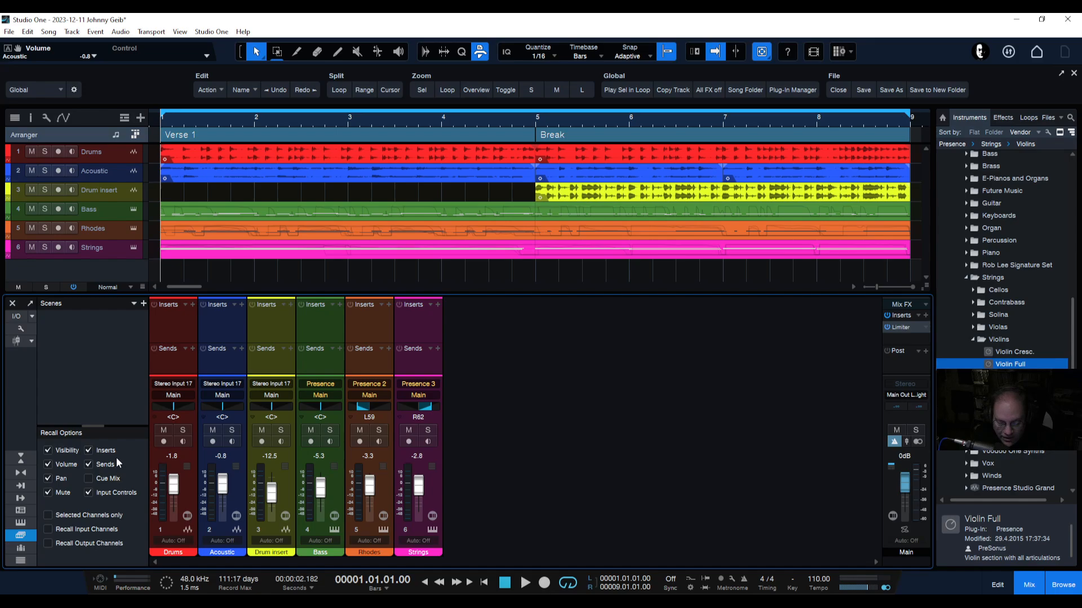
left_click(22, 488)
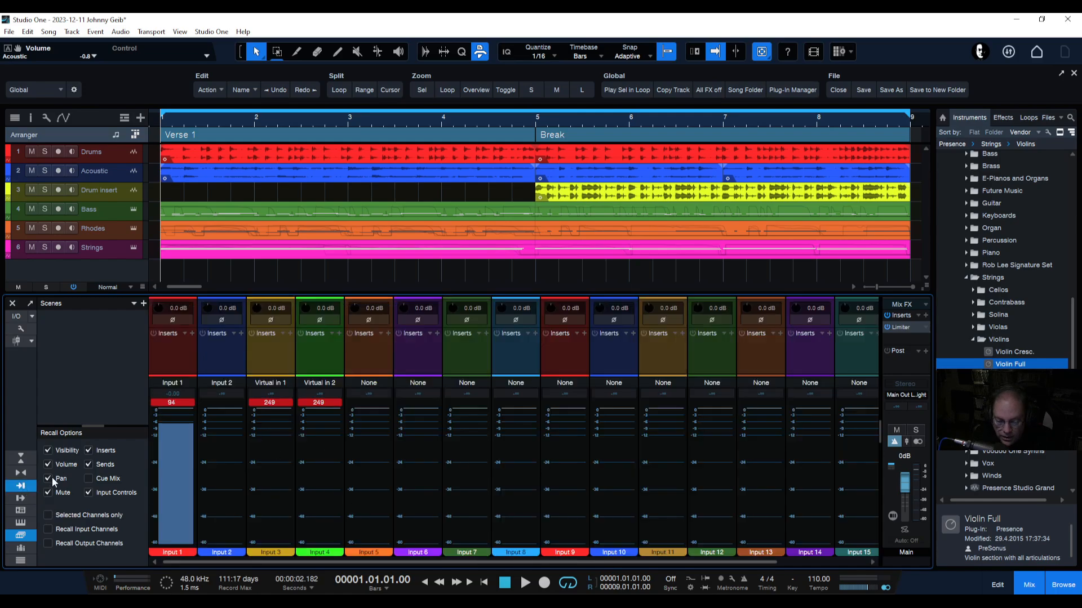
left_click(25, 486)
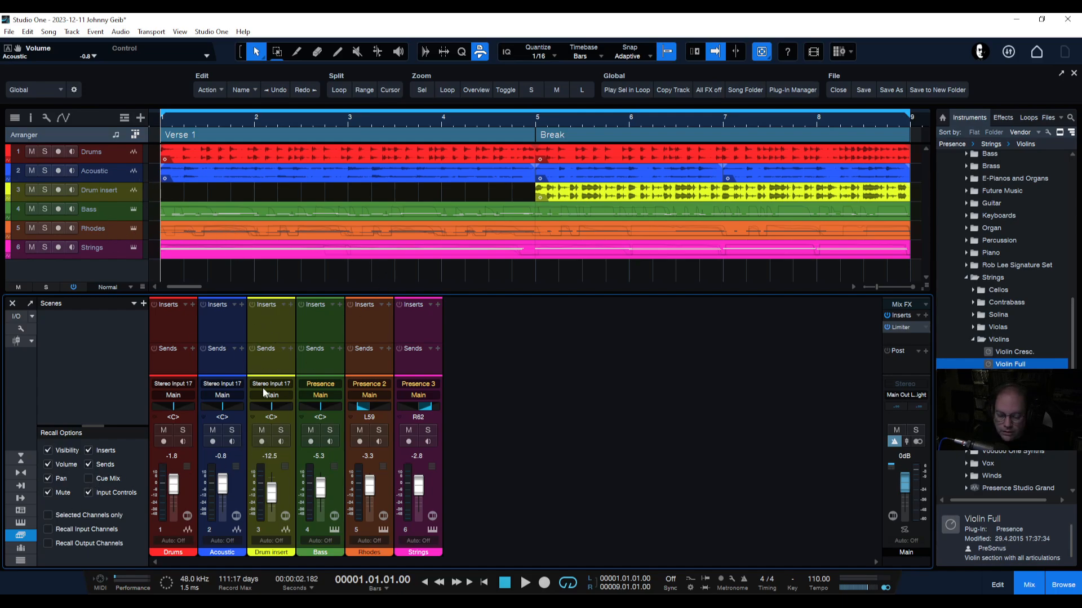
Step: Audition the current mix and save it as a mixer scene named "Main Mix"
key("space")
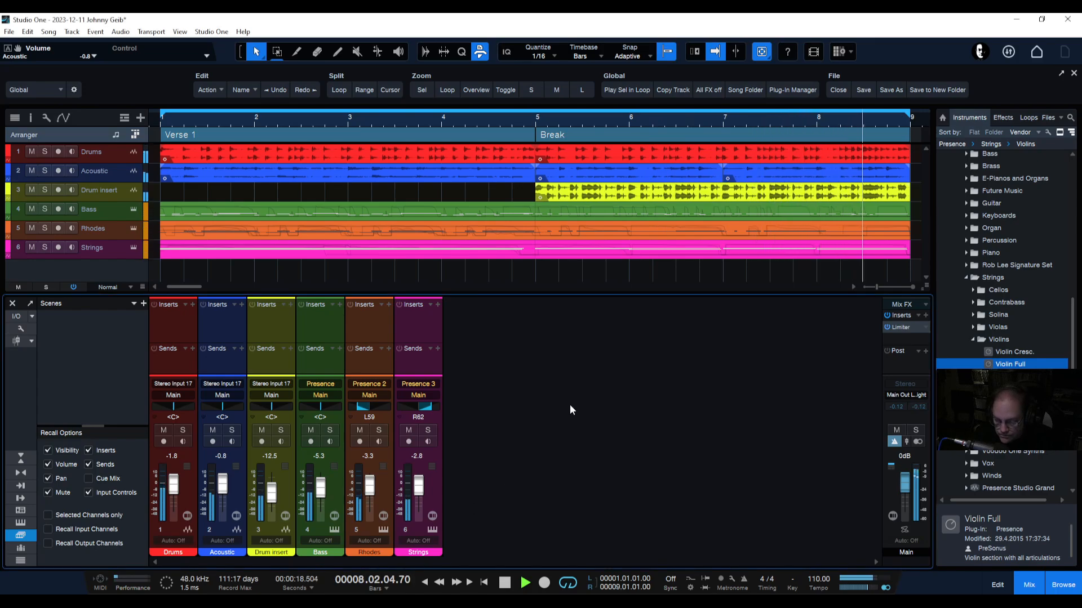
key("space")
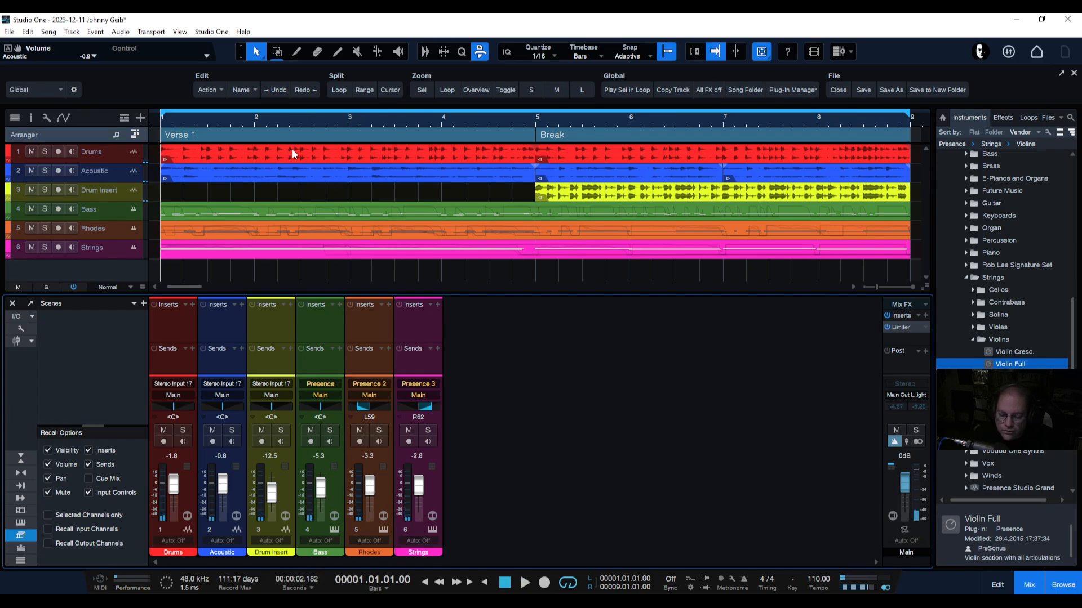
left_click(144, 303)
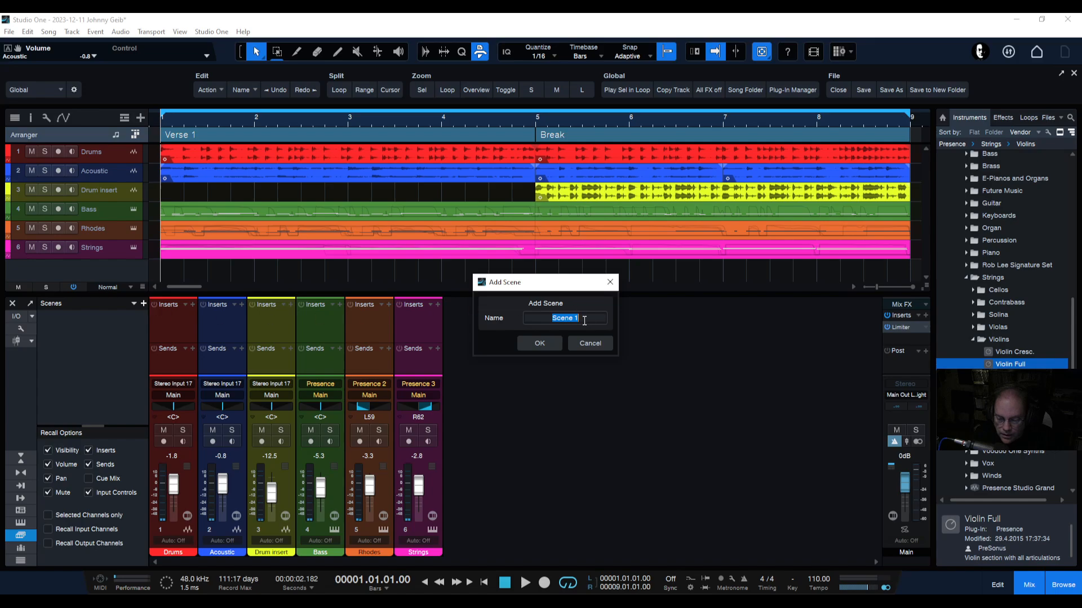
type("Mai")
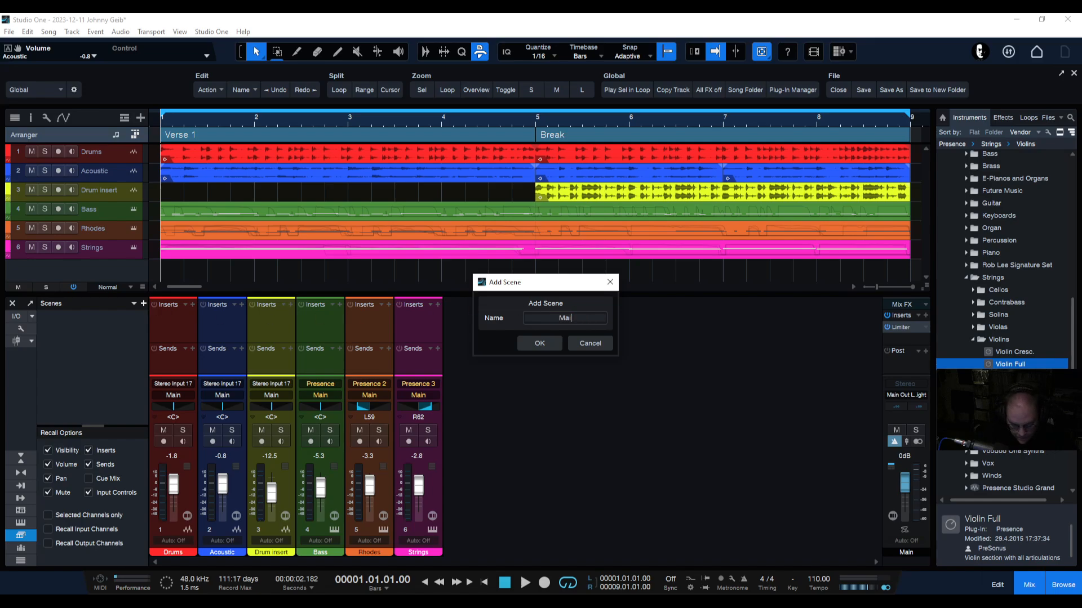
type("n Mix")
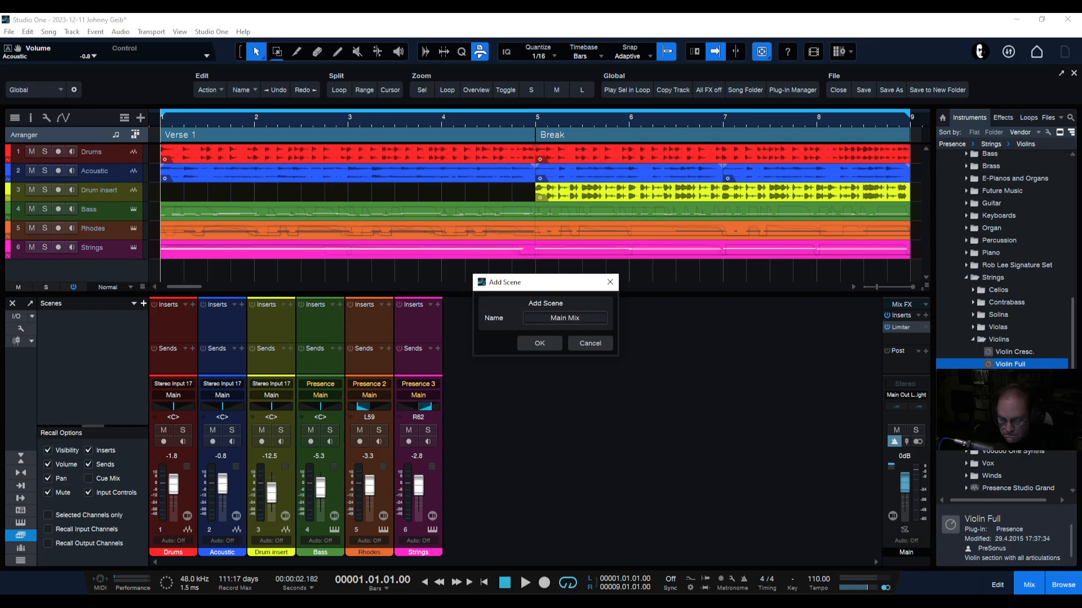
key("Return")
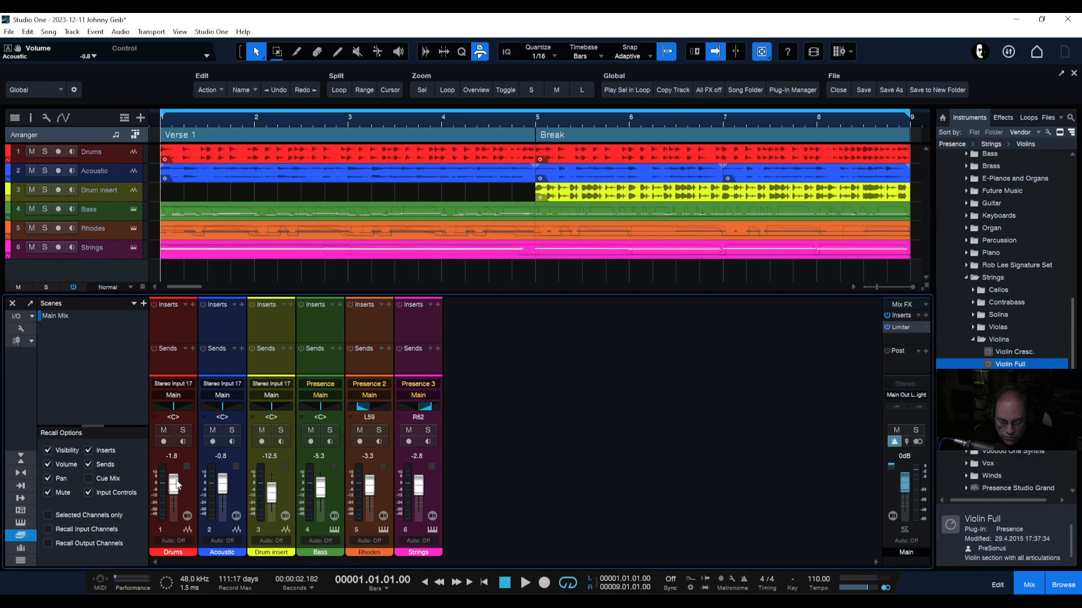
Step: Lower the Drums, Drum insert and Strings channel faders all the way to silence
left_click_drag(175, 486, 174, 515)
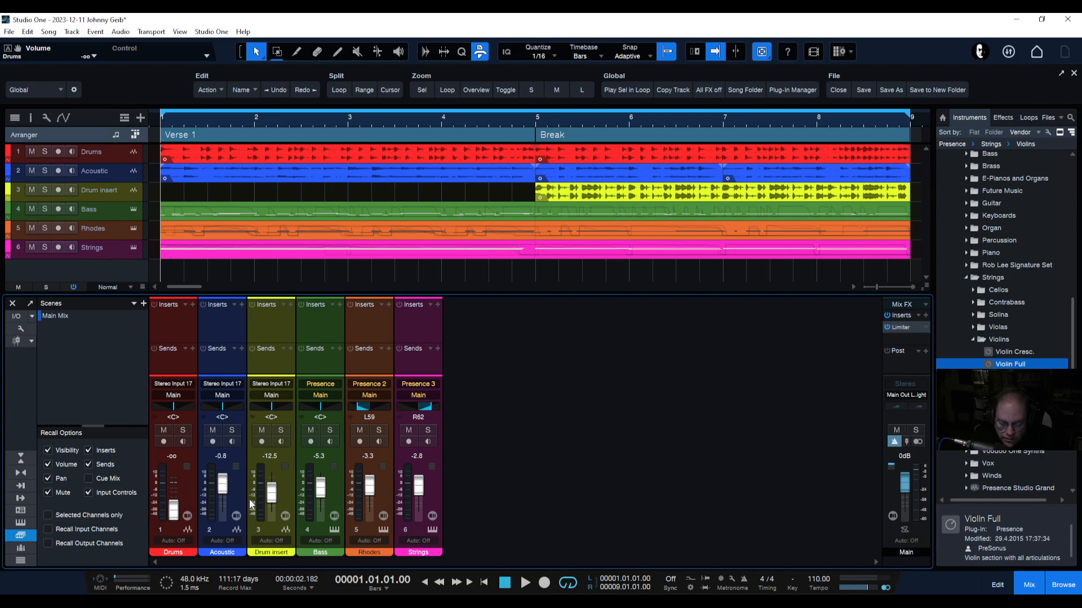
left_click_drag(276, 496, 274, 516)
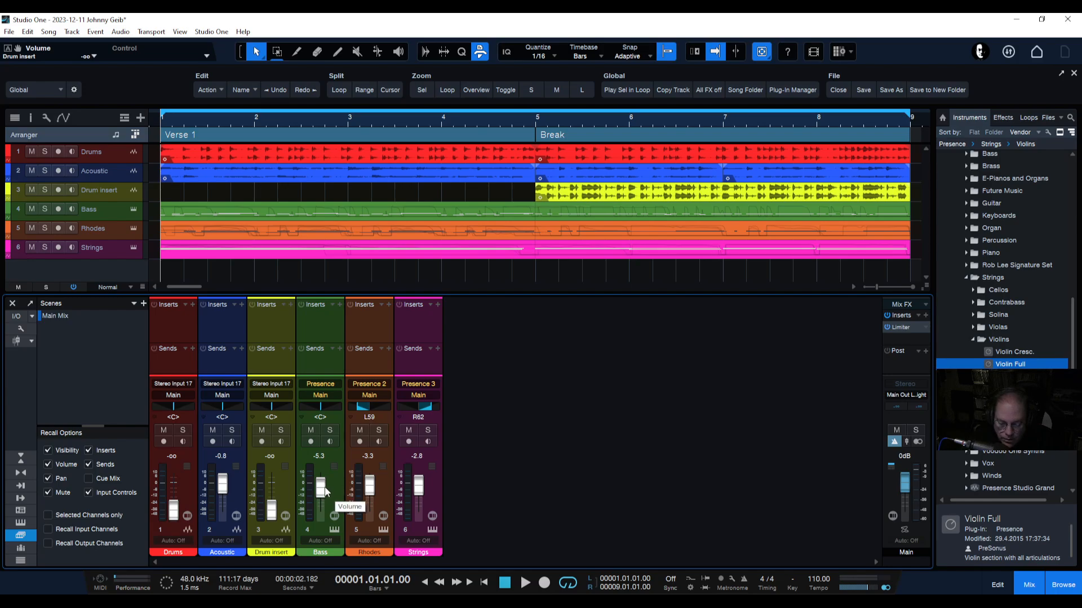
left_click_drag(419, 488, 414, 528)
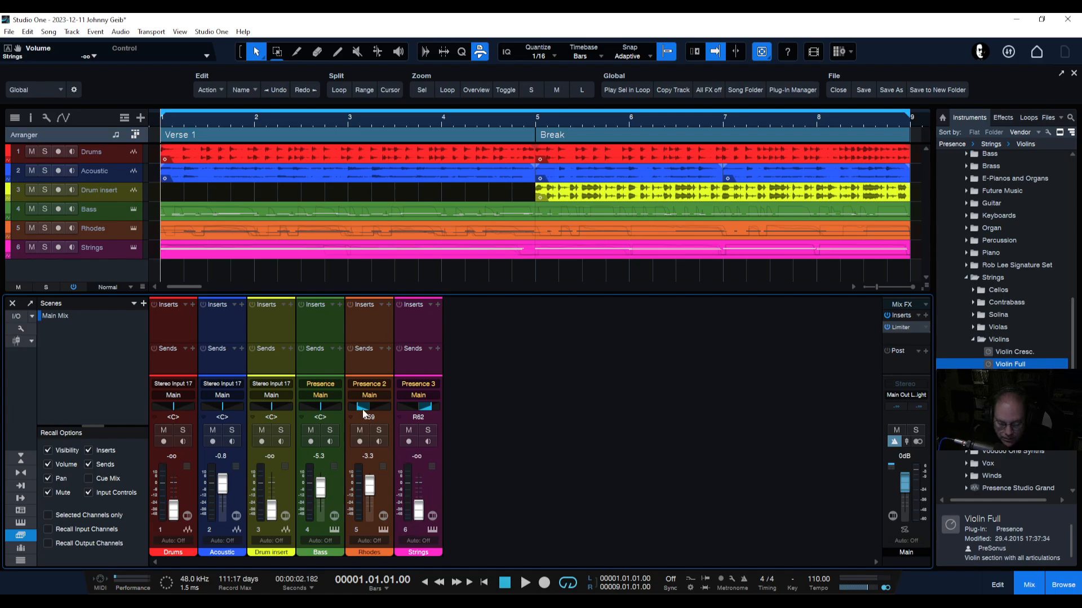
Step: Pan the Rhodes channel to L4 and set its volume to -1.1 dB, auditioning the altered mix
left_click_drag(359, 408, 368, 406)
left_click_drag(369, 490, 372, 489)
key("space")
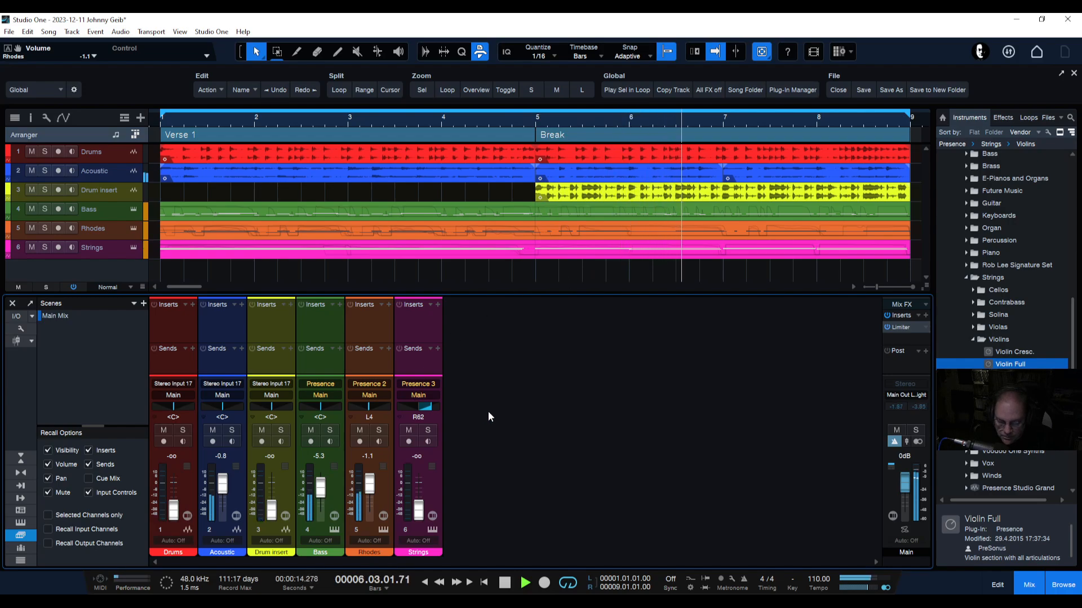
key("space")
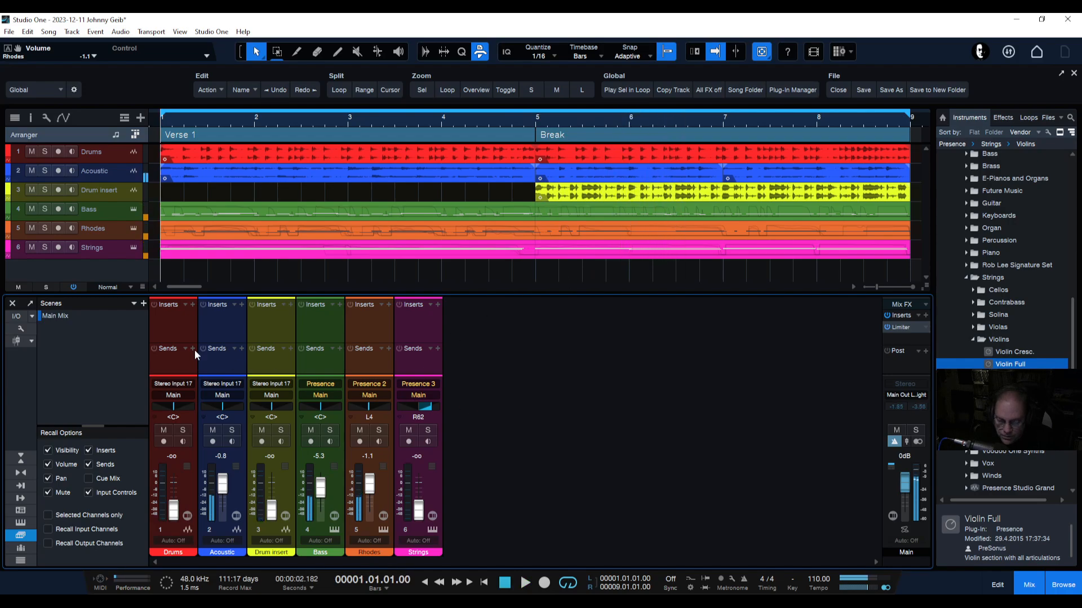
Step: Save the altered mix as a second mixer scene named "Mix 2"
left_click(144, 304)
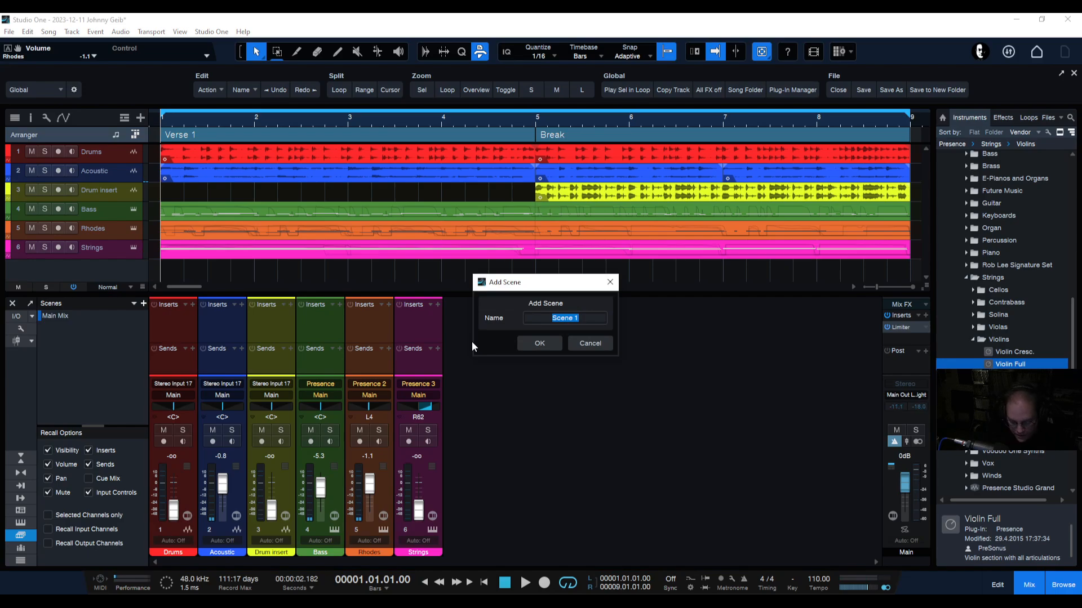
type("Mix 2")
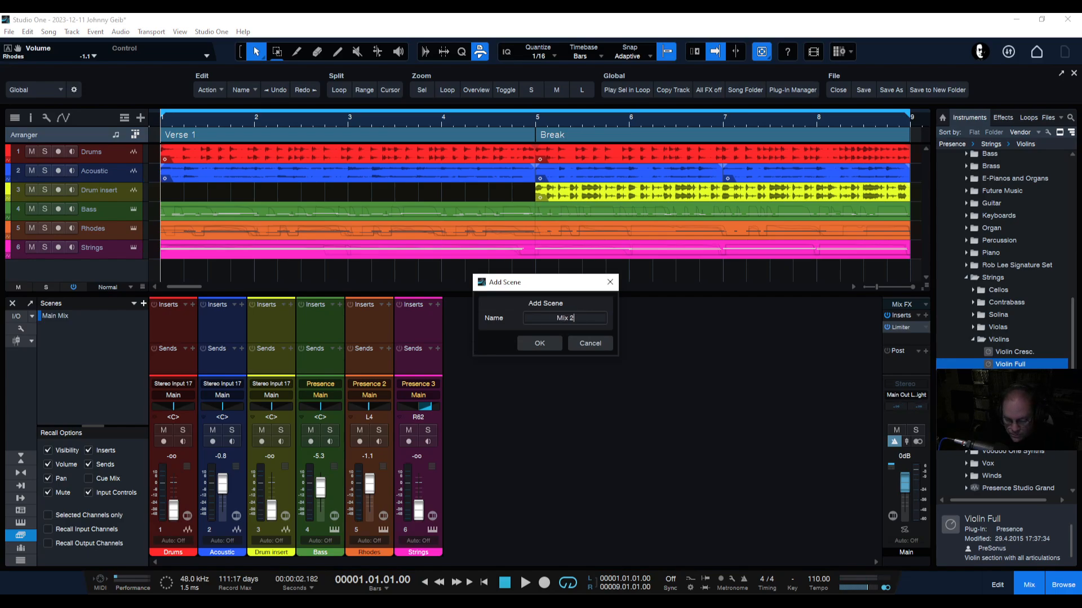
key("Return")
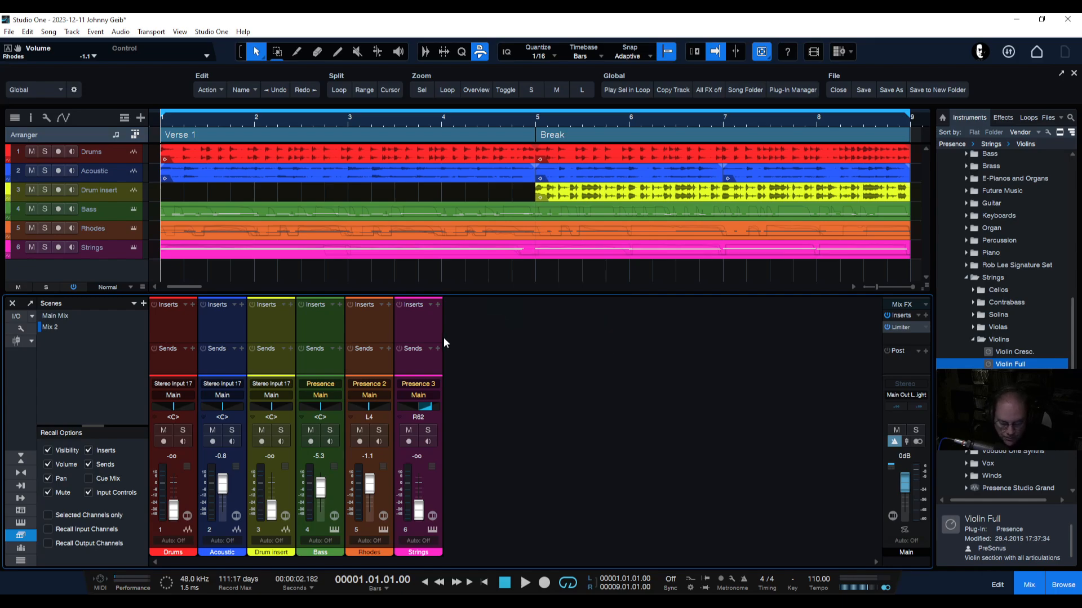
Step: Compare the two scenes by ear, recalling Main Mix during playback and Mix 2 for a second playback
key("space")
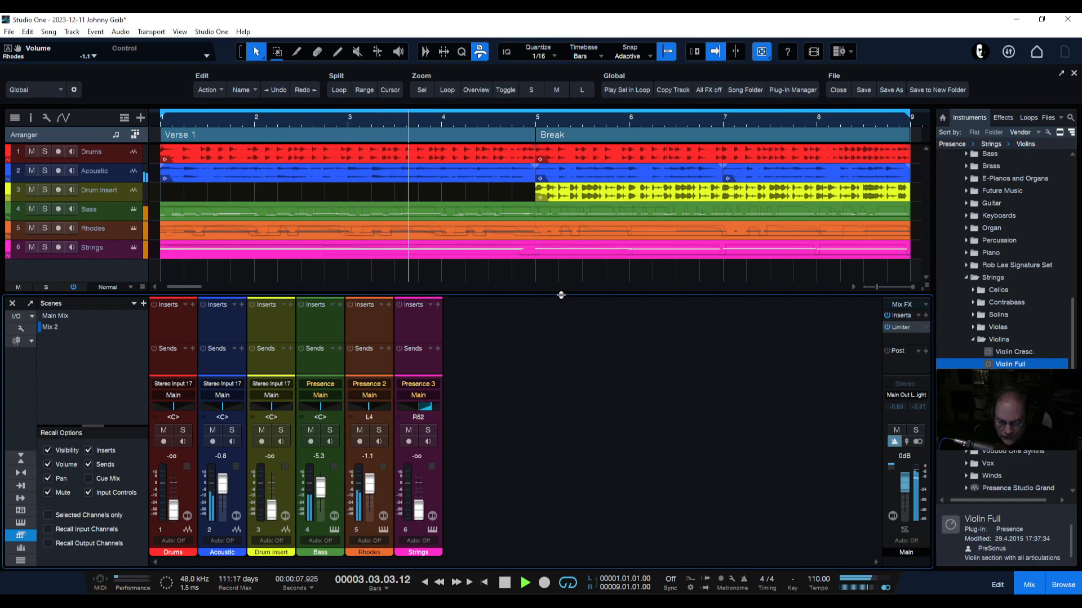
left_click(49, 315)
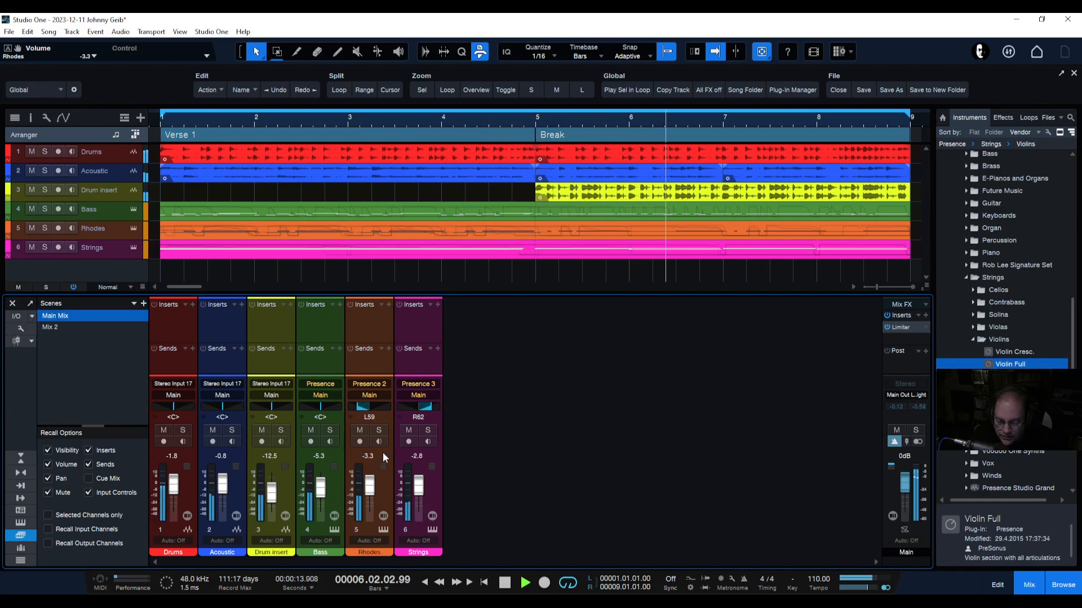
key("space")
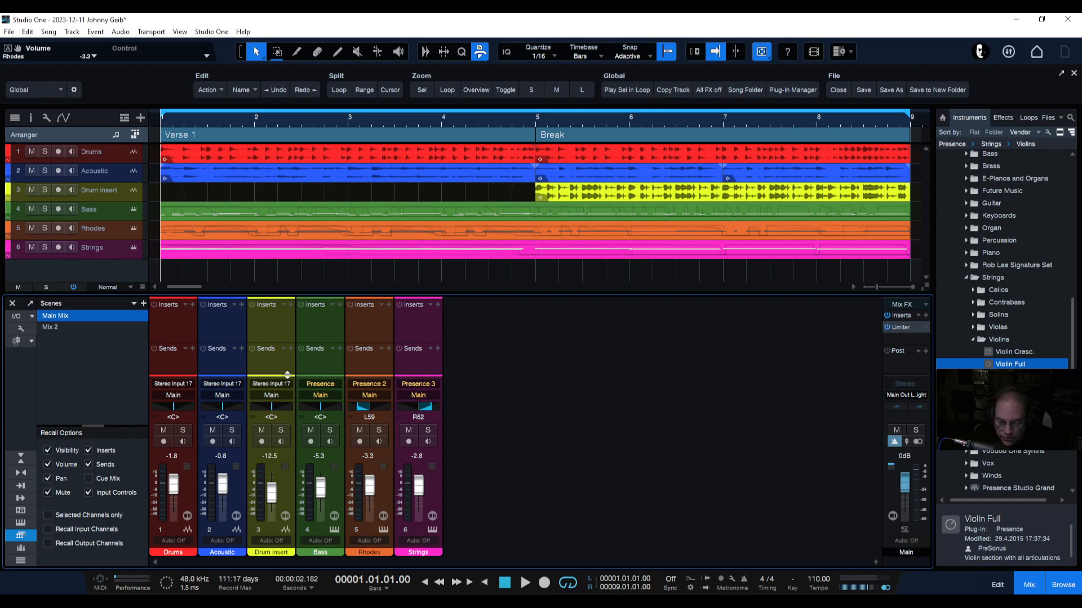
left_click(49, 328)
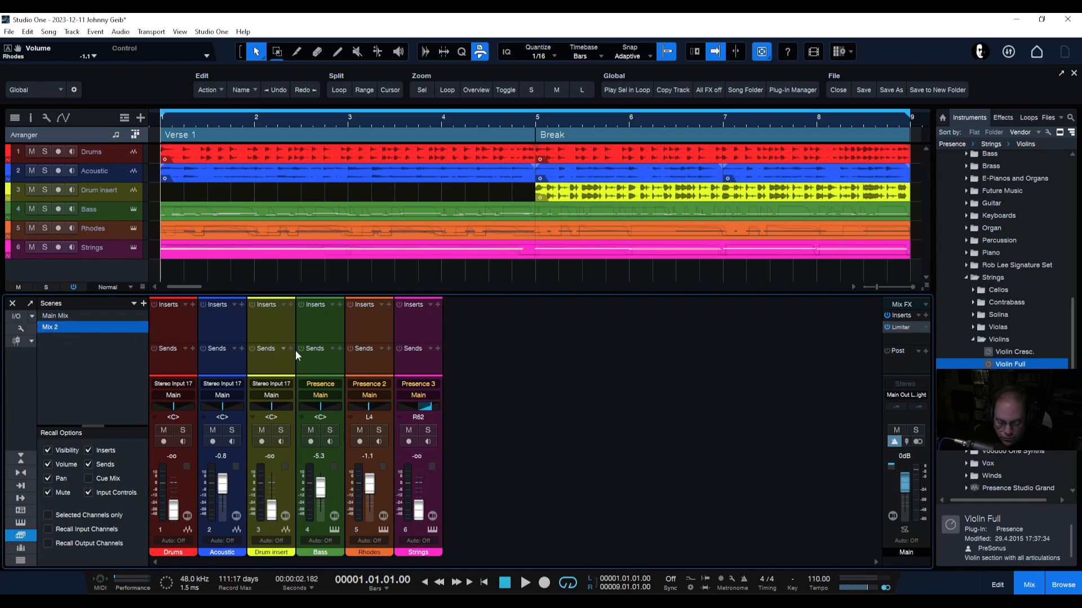
key("space")
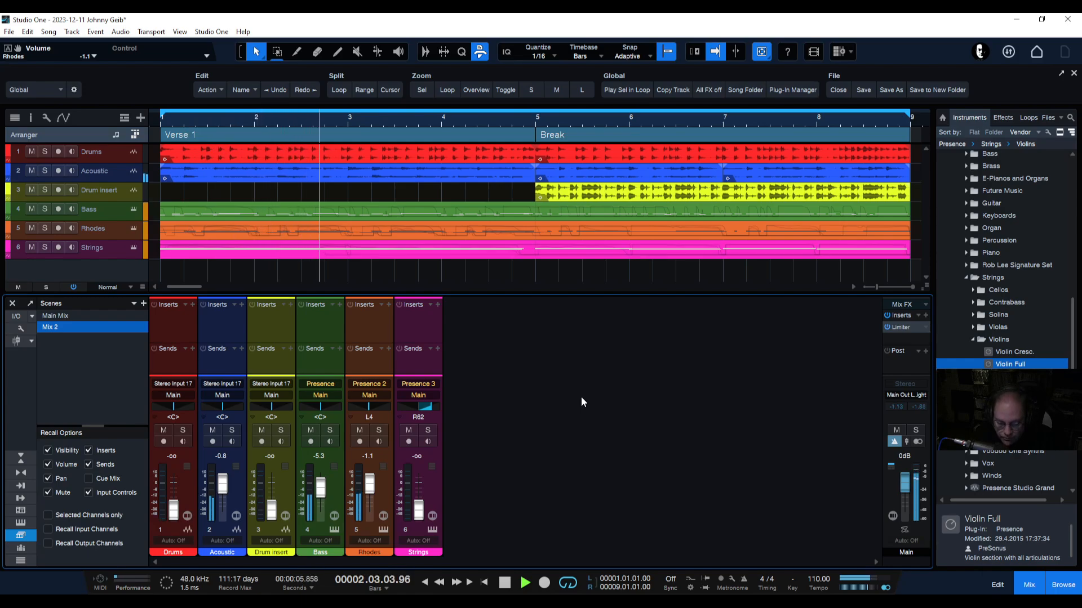
key("space")
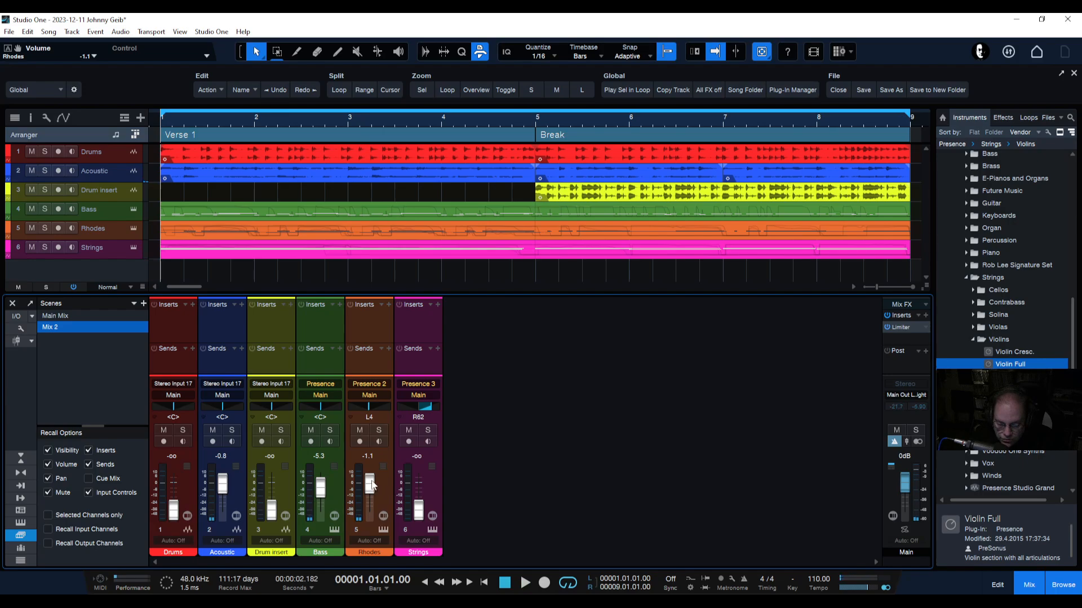
Step: Lower the Rhodes fader to silence, pan Acoustic to L75 and Bass to R81, and audition the mix
left_click_drag(369, 482, 364, 538)
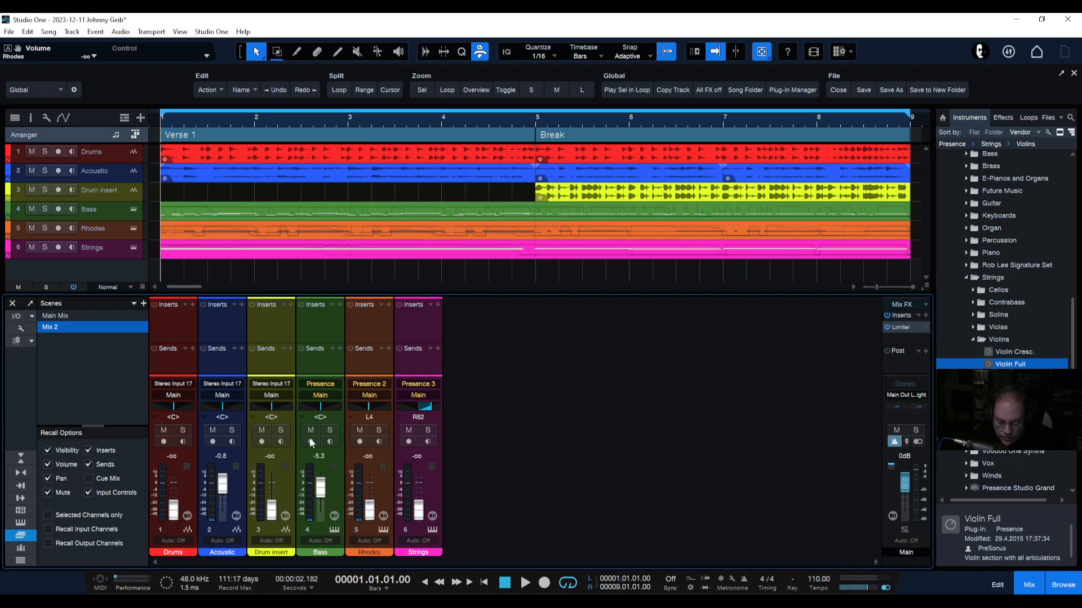
left_click_drag(224, 412, 208, 410)
left_click_drag(323, 413, 340, 411)
key("space")
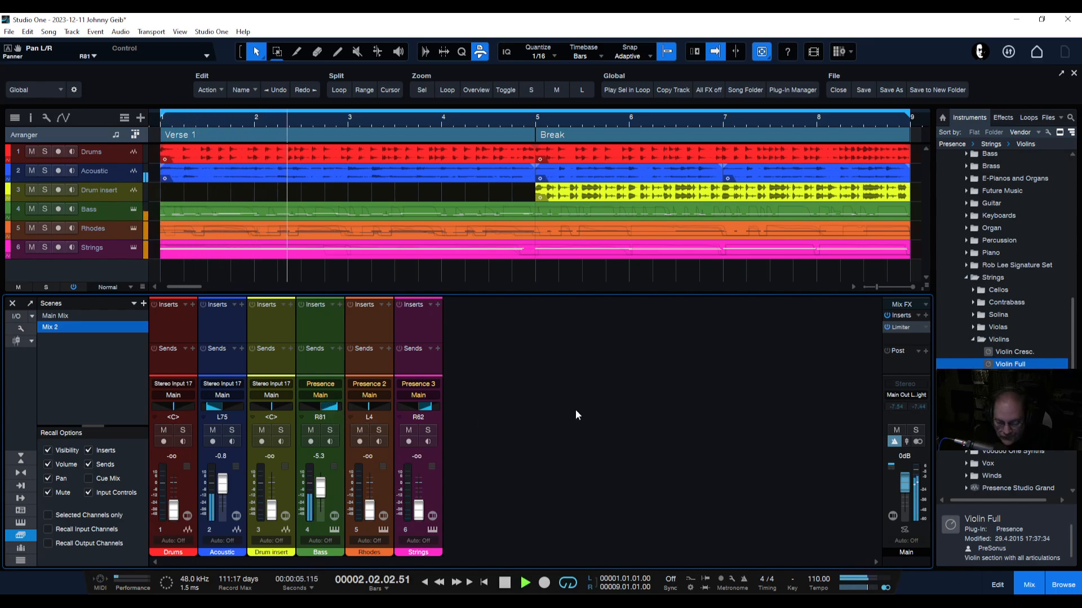
key("space")
Step: Pan Bass to R1, Acoustic fully left and Rhodes fully right
left_click_drag(338, 411, 319, 414)
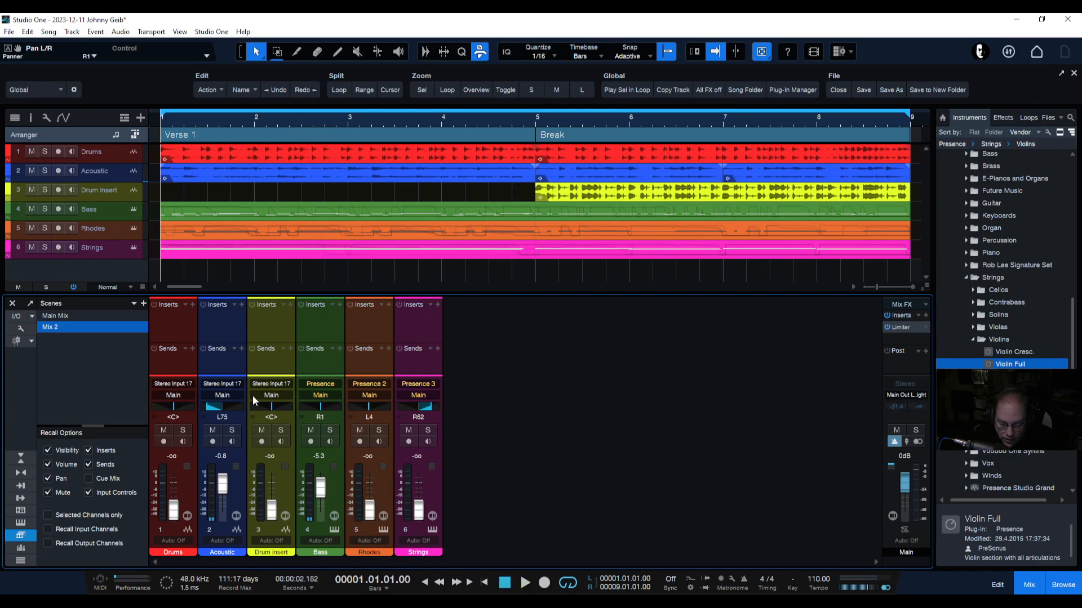
left_click_drag(208, 408, 195, 405)
left_click_drag(367, 417, 394, 407)
Step: Raise the Rhodes channel's volume to -3.7 dB while auditioning the mix
left_click_drag(370, 516, 376, 495)
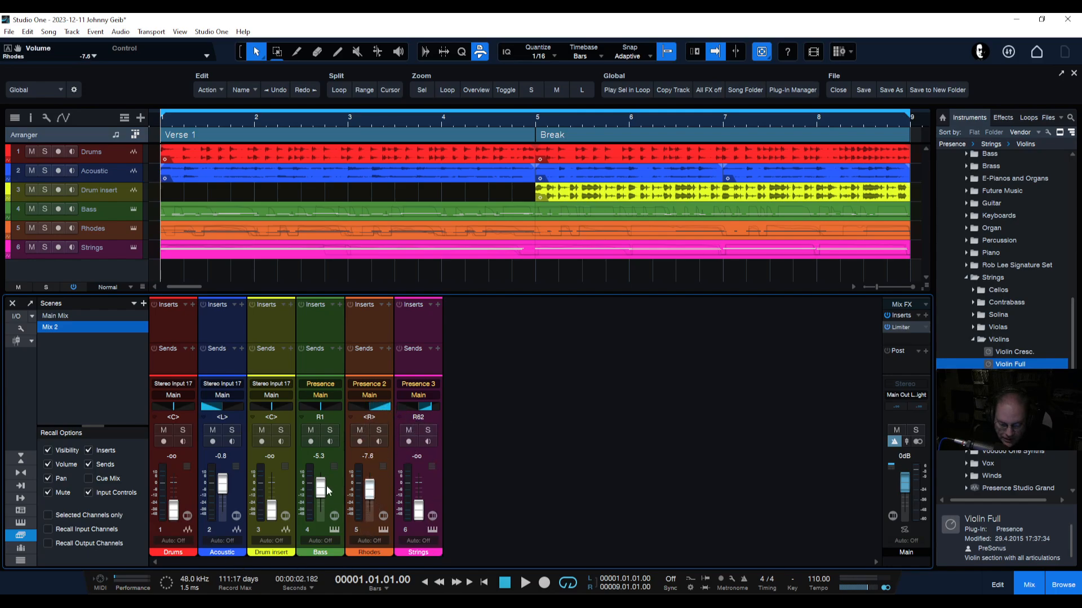
key("space")
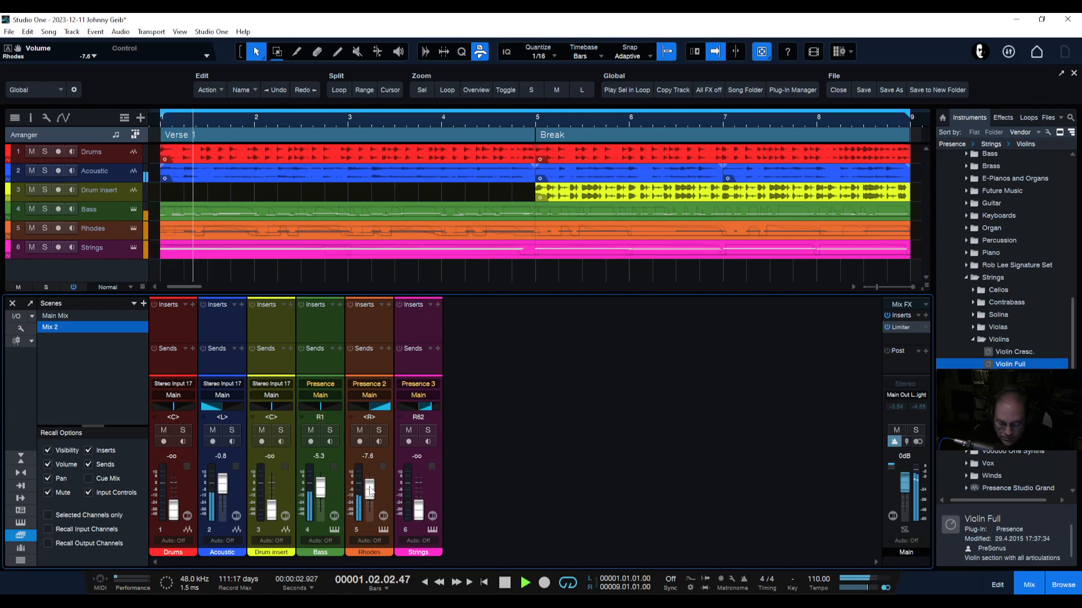
left_click_drag(370, 491, 371, 488)
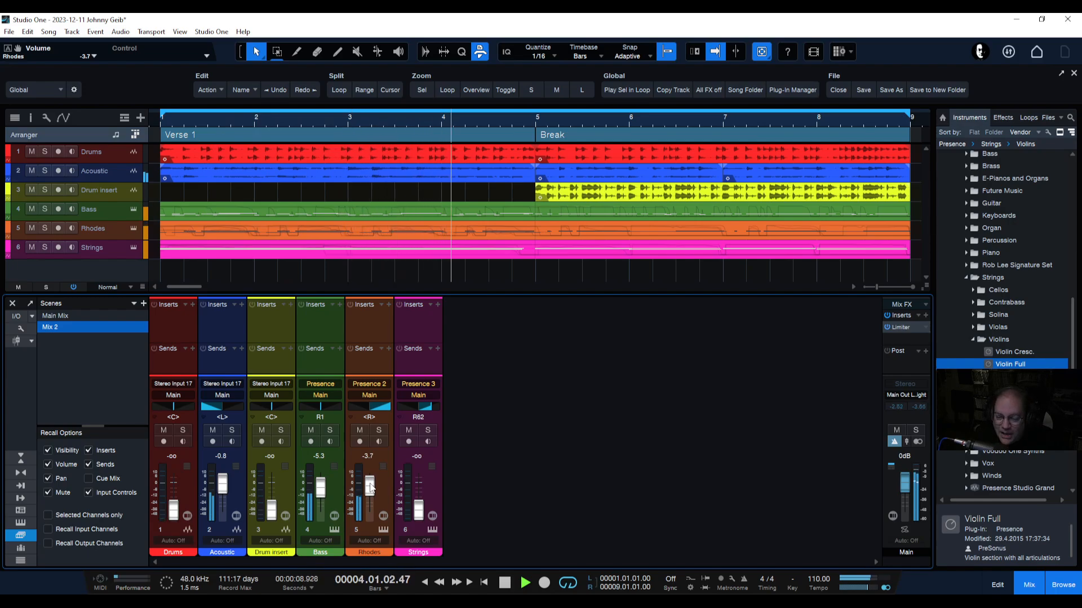
key("space")
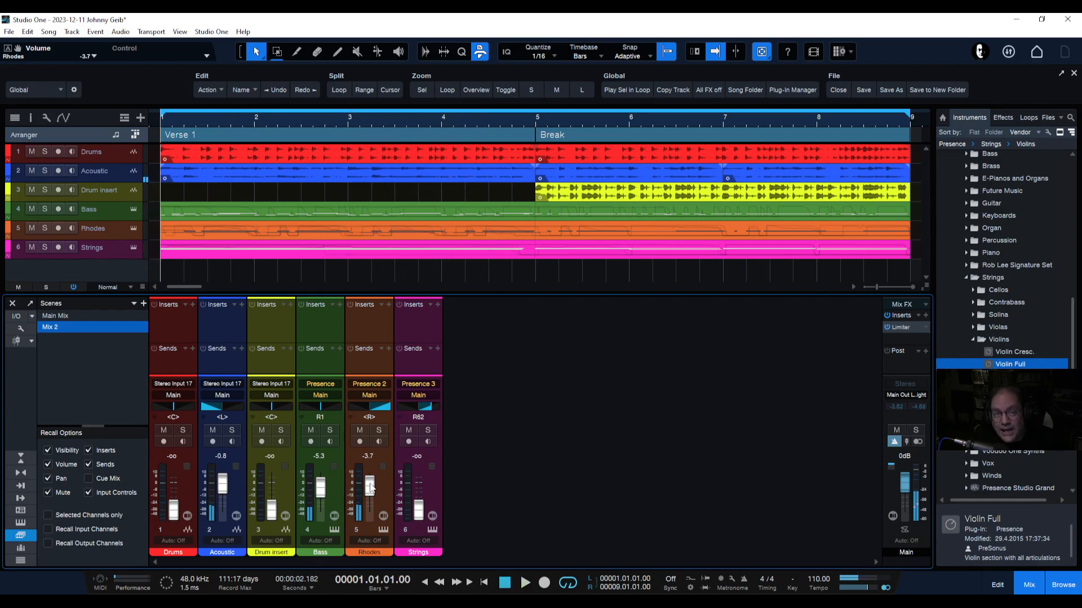
Step: Raise the Drum insert channel's volume to -6.9 dB while auditioning the mix
mouse_move(287, 602)
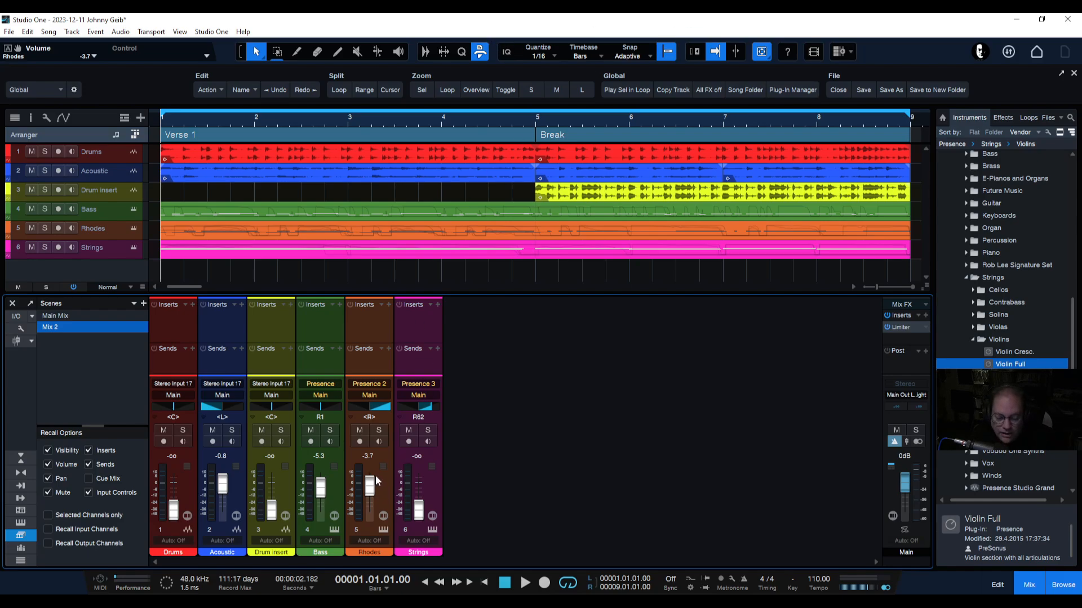
key("space")
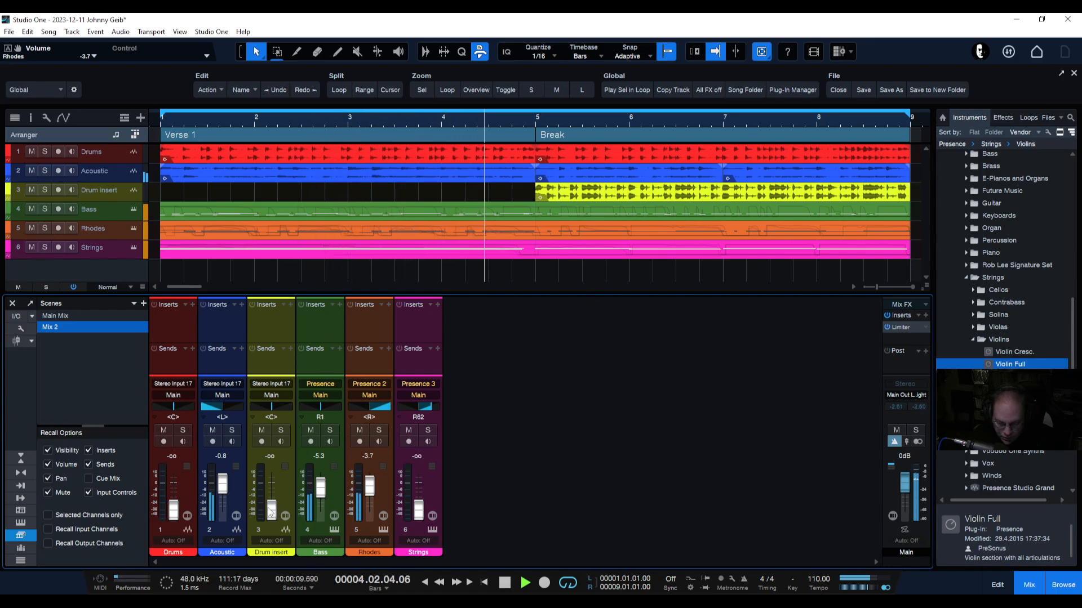
left_click_drag(271, 510, 274, 490)
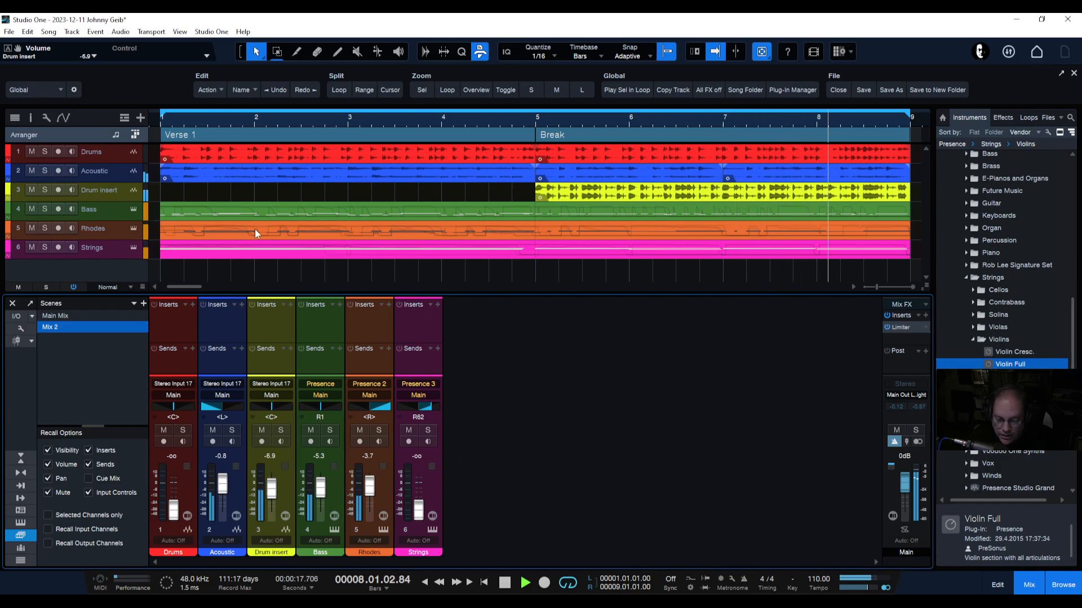
key("space")
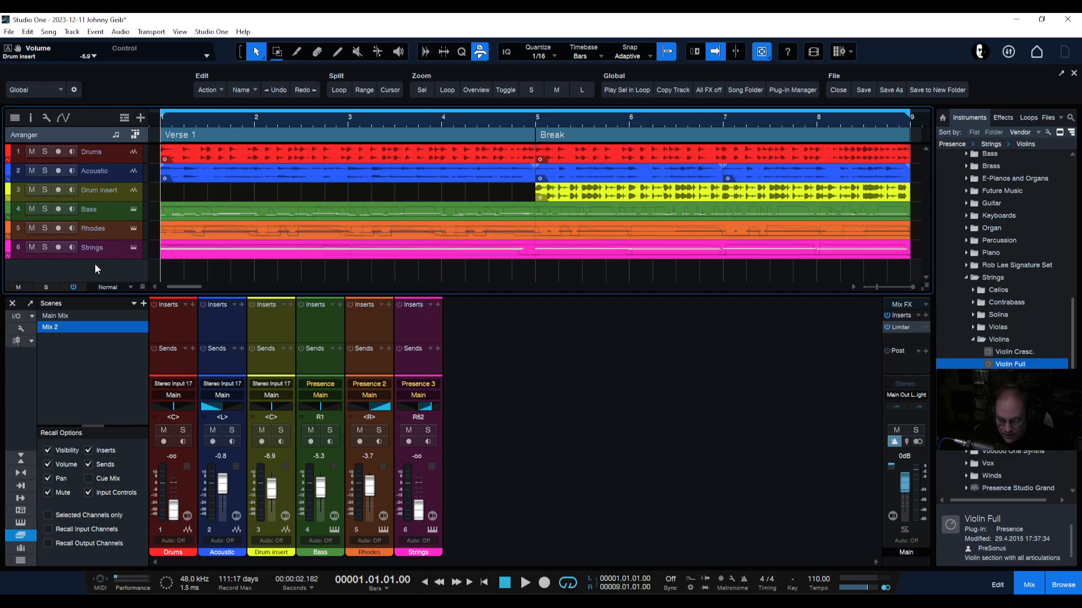
Step: Duplicate the Drum insert track completely, move the copy's audio to the start of Verse 1, and audition the mix
right_click(123, 193)
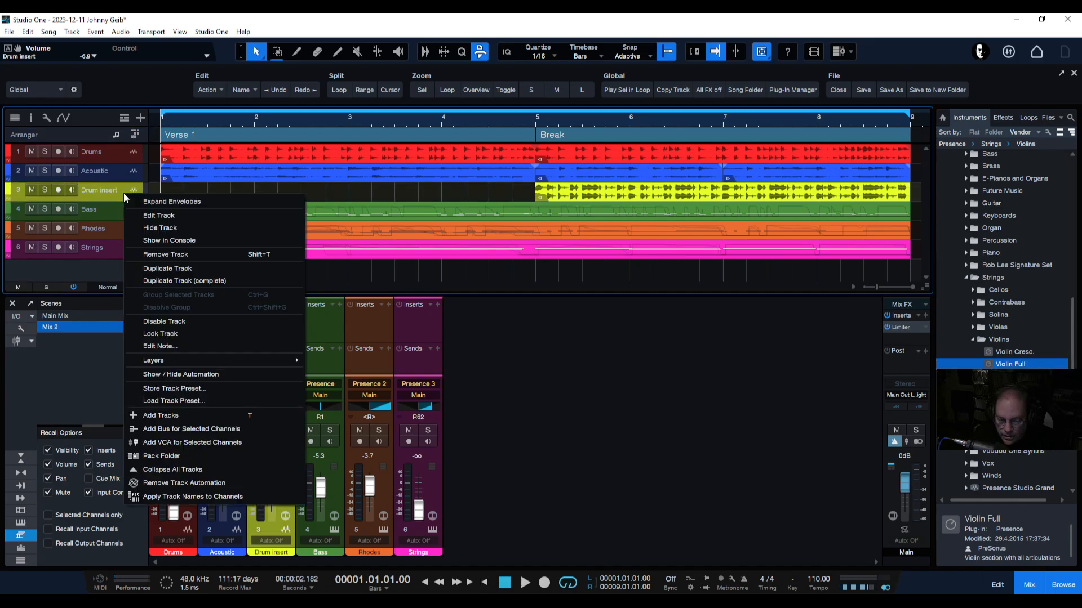
left_click(177, 283)
left_click_drag(739, 198, 367, 203)
key("space")
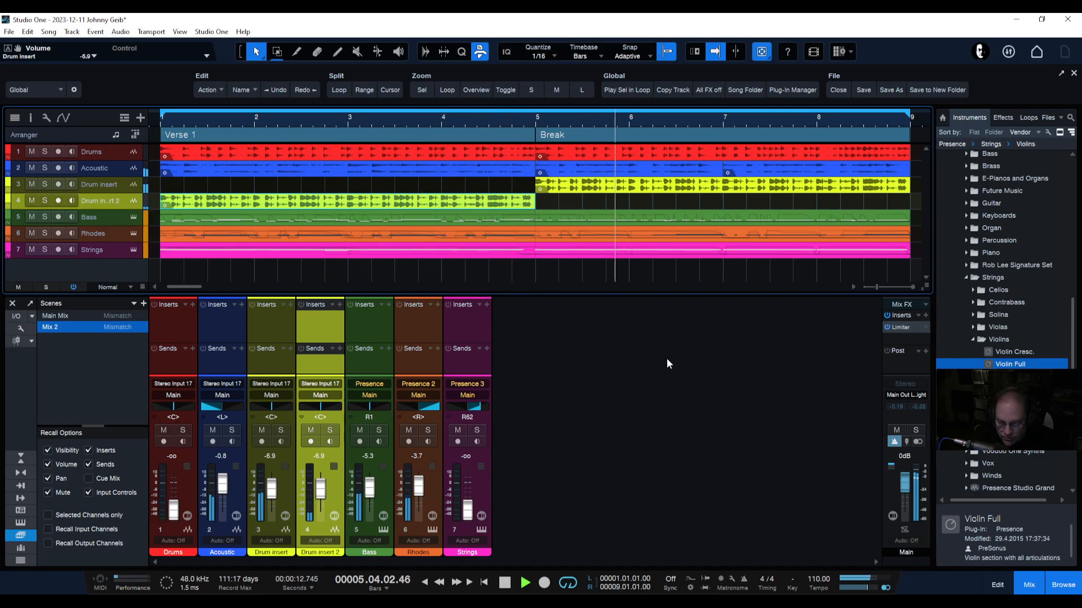
key("space")
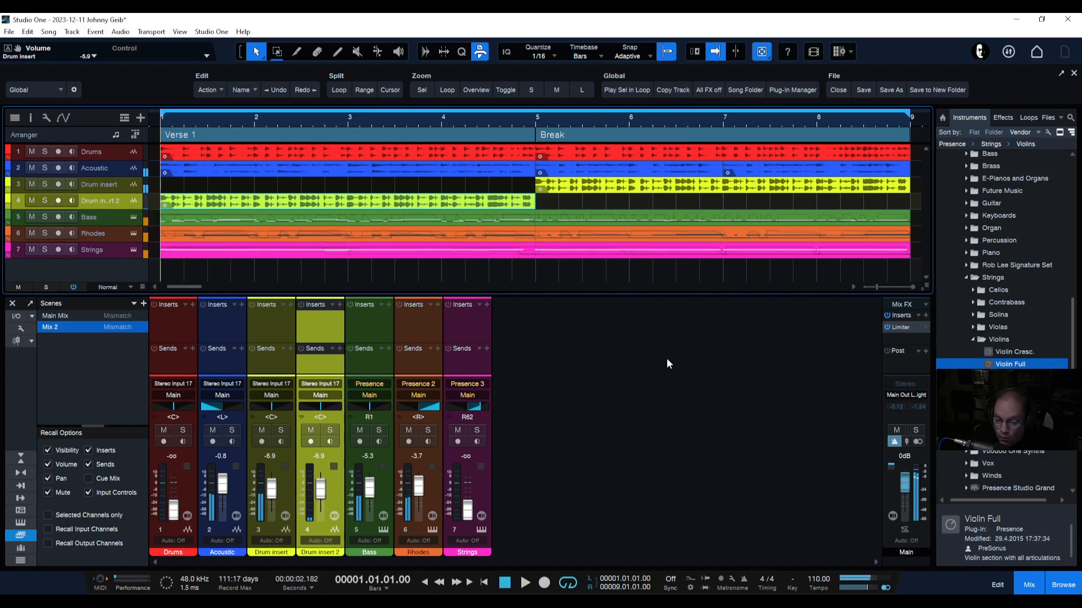
Step: Store the current mixer state as a new scene named Mix 3
left_click(144, 303)
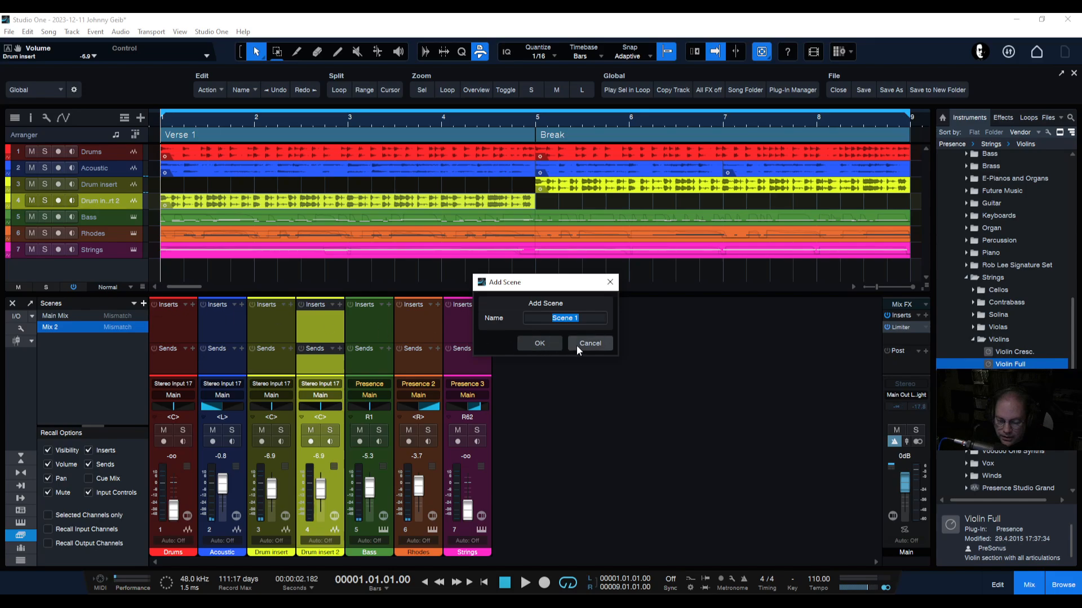
type("Mi")
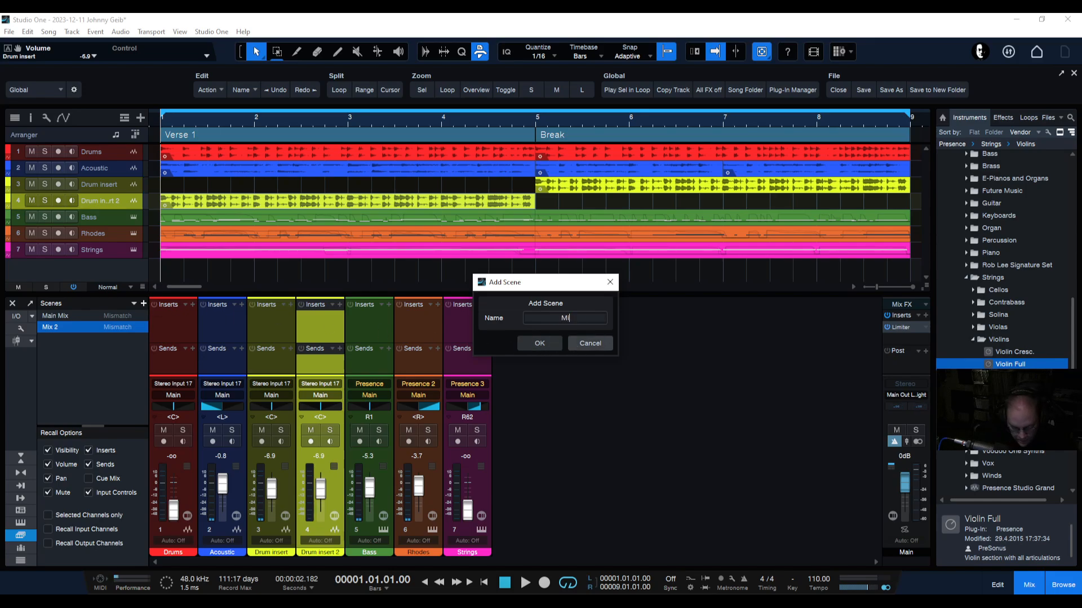
type("x 3")
key("Return")
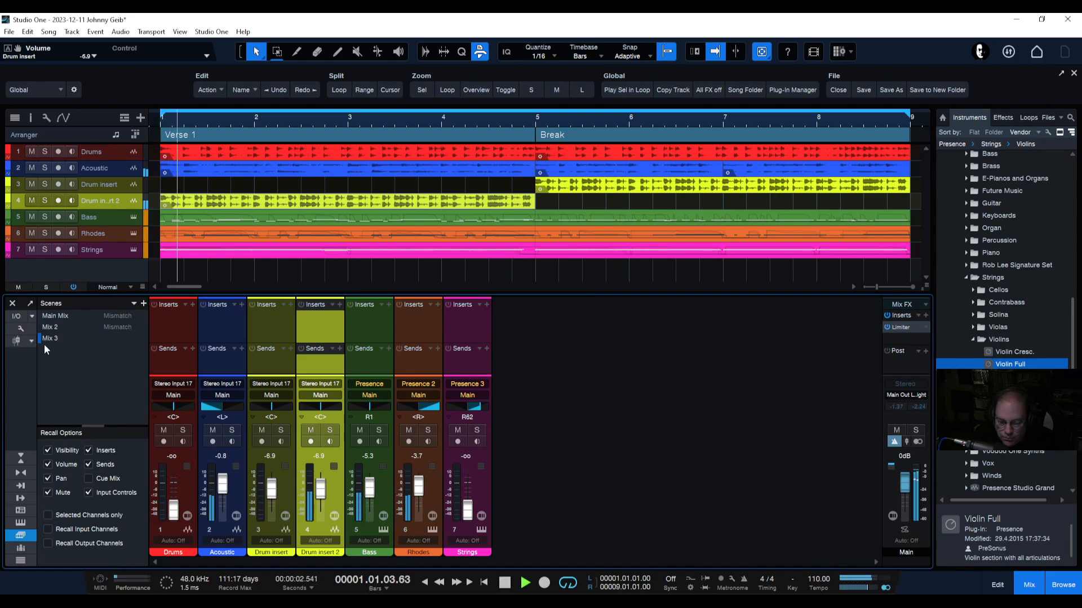
Step: Compare the three scenes by ear, recalling Main Mix, Mix 2 and Mix 3 during playback
left_click(55, 316)
key("space")
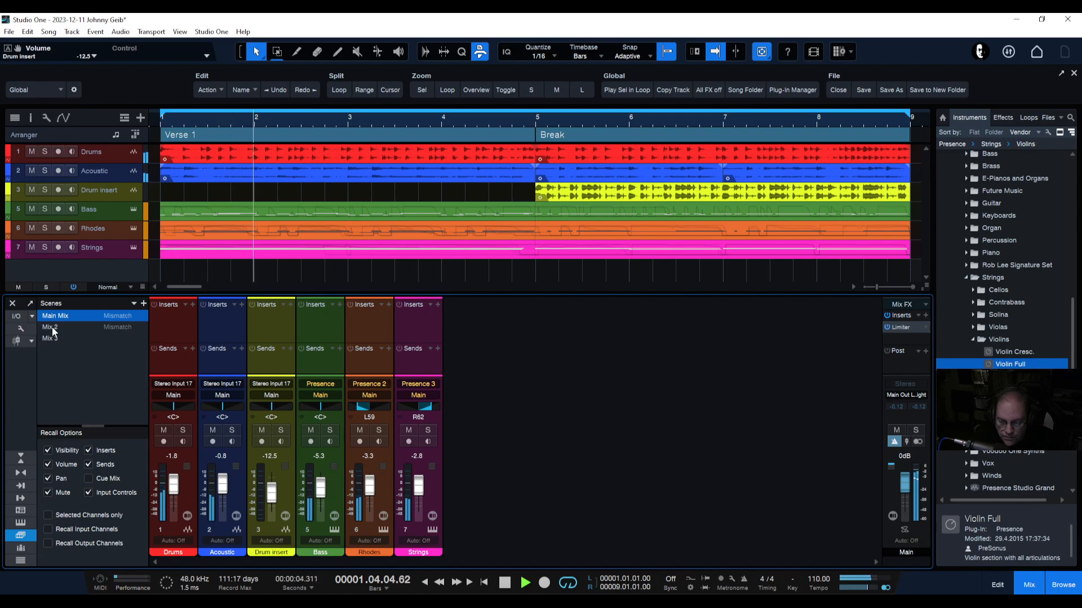
left_click(52, 328)
left_click(52, 328)
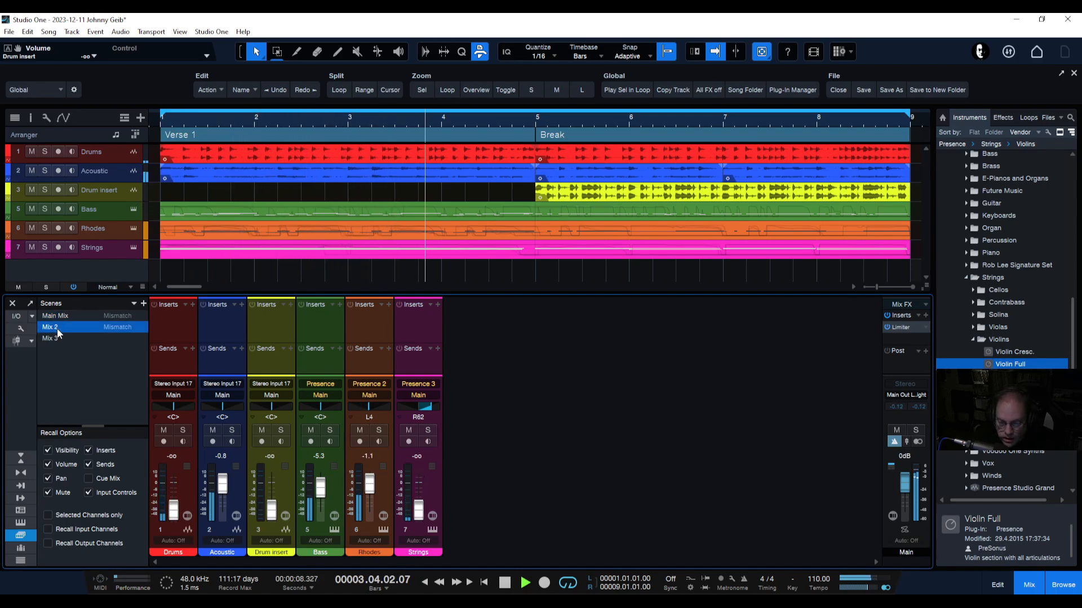
left_click(53, 338)
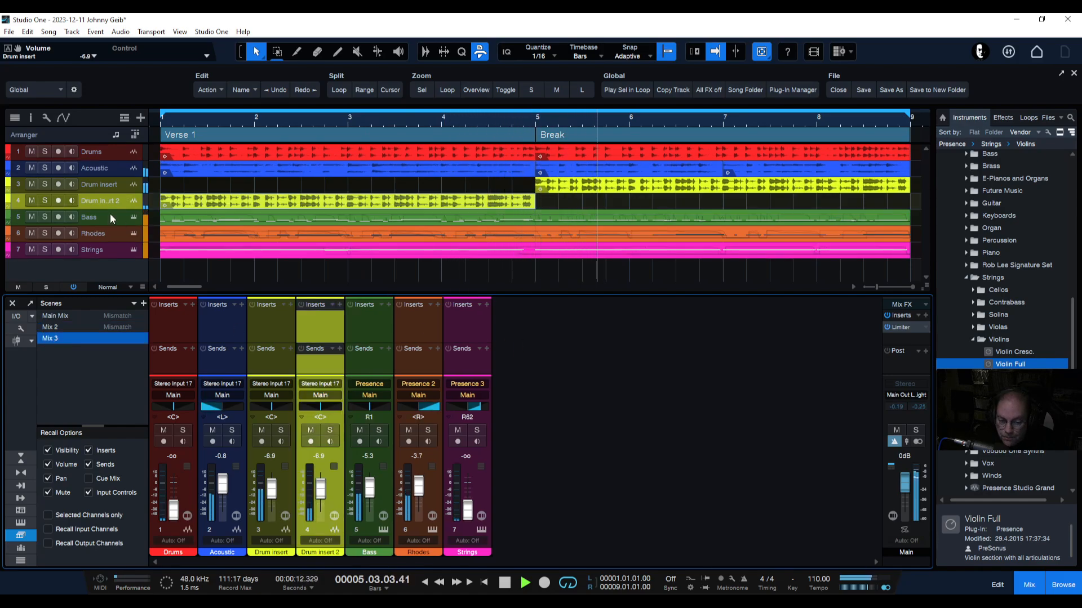
key("space")
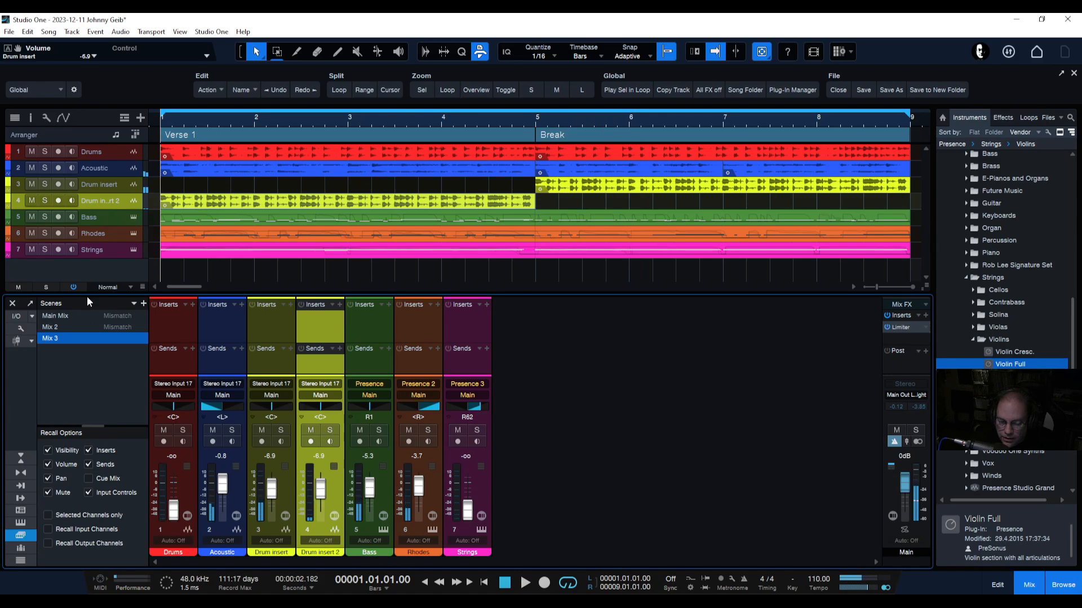
Step: Recall the Main Mix scene and audition it from the start of the song
left_click(56, 316)
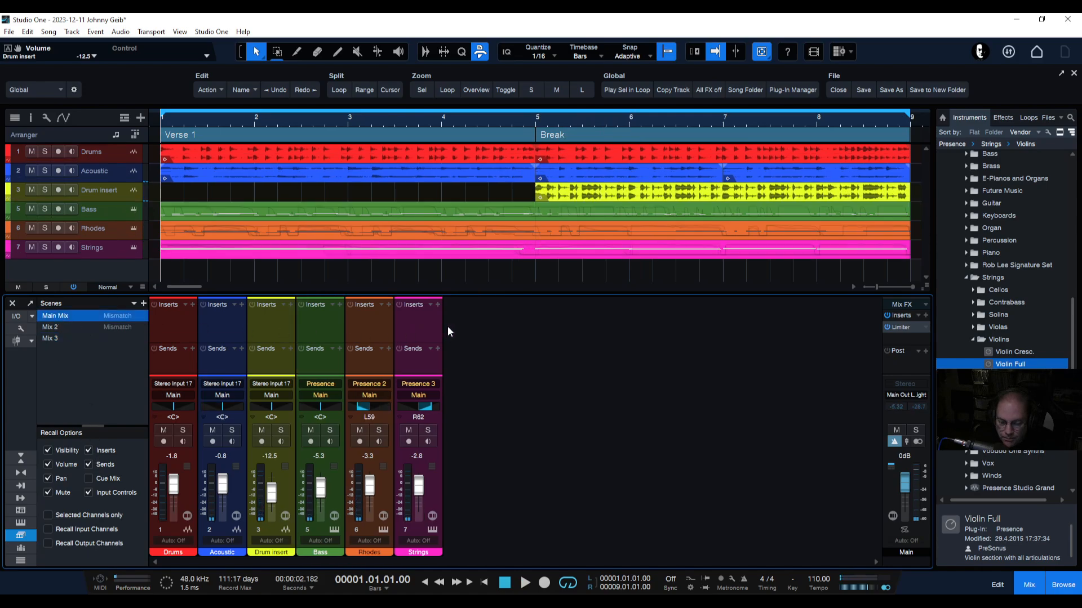
key("space")
key("space")
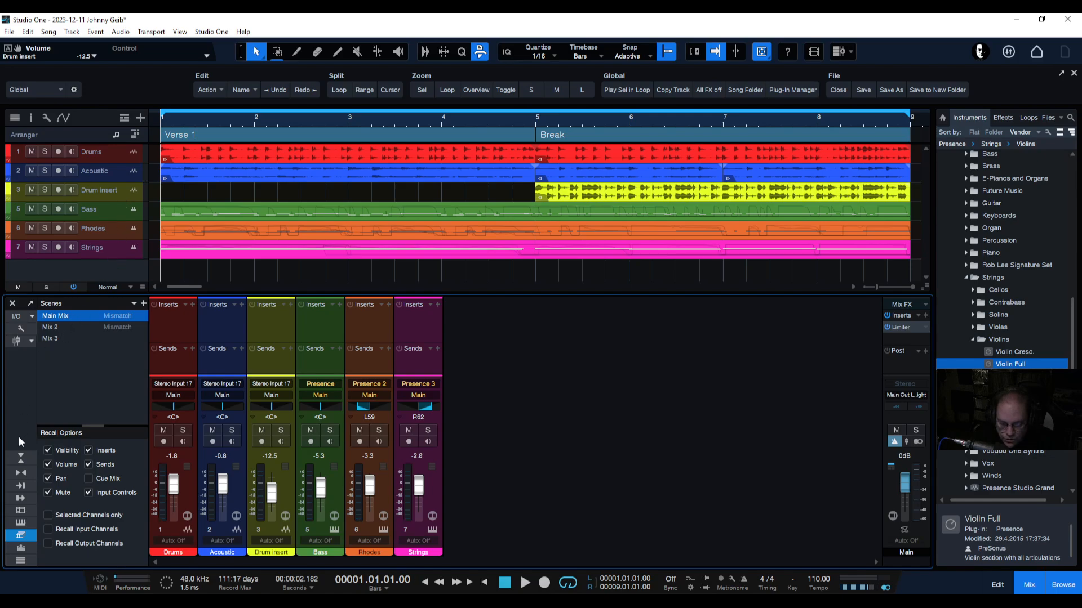
Step: Show the mixer's channel list and recall Mix 3 and Mix 2 to compare which channels each scene shows
left_click(21, 561)
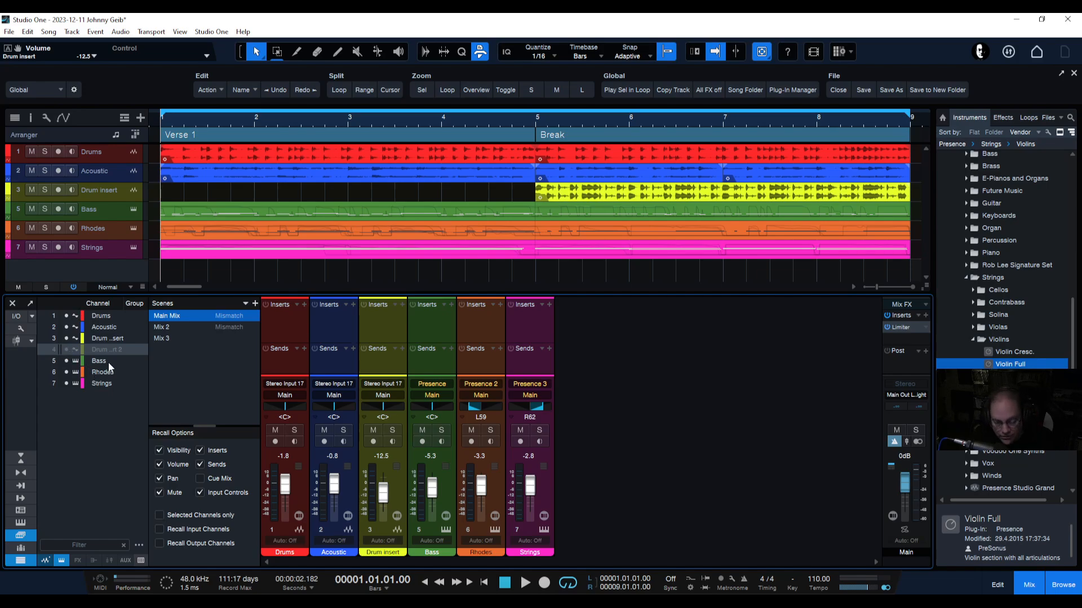
left_click(164, 339)
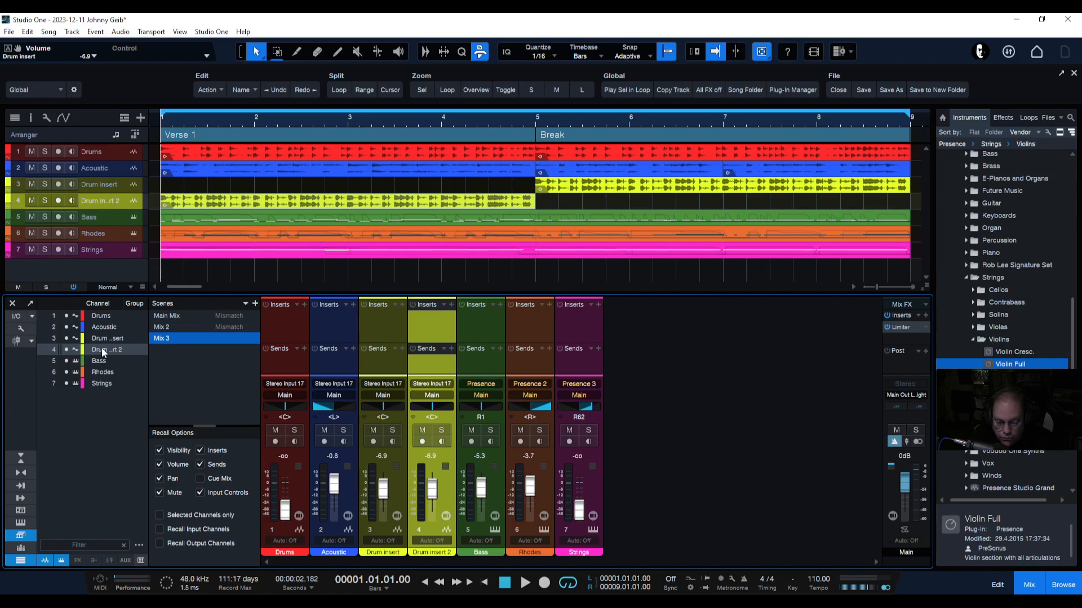
left_click(163, 328)
Step: Recall Main Mix, make the hidden Drum insert 2 channel visible, and update the scene with this change
left_click(166, 315)
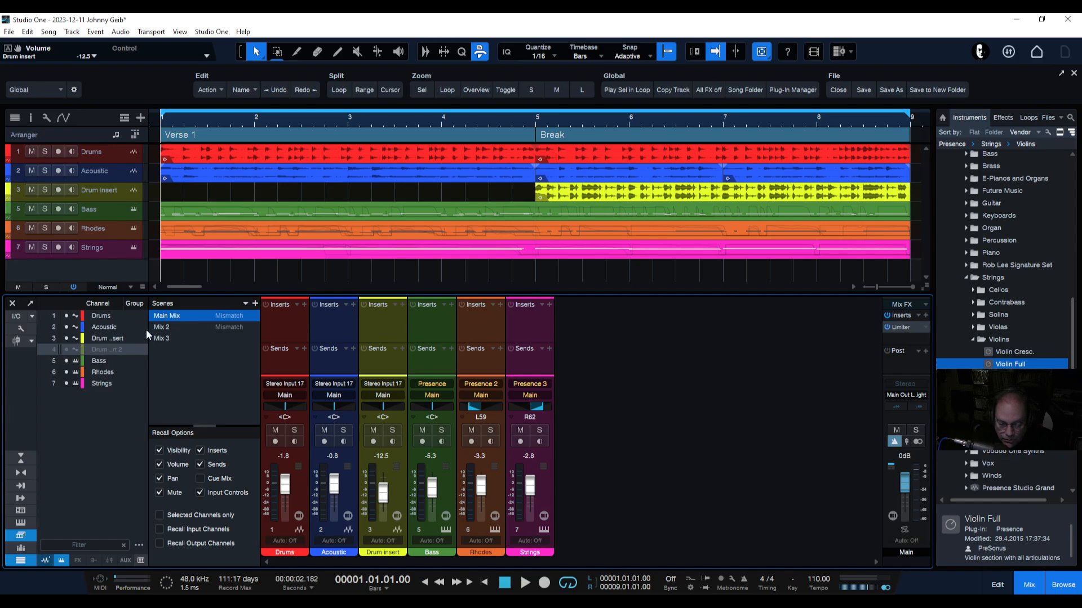
left_click(66, 350)
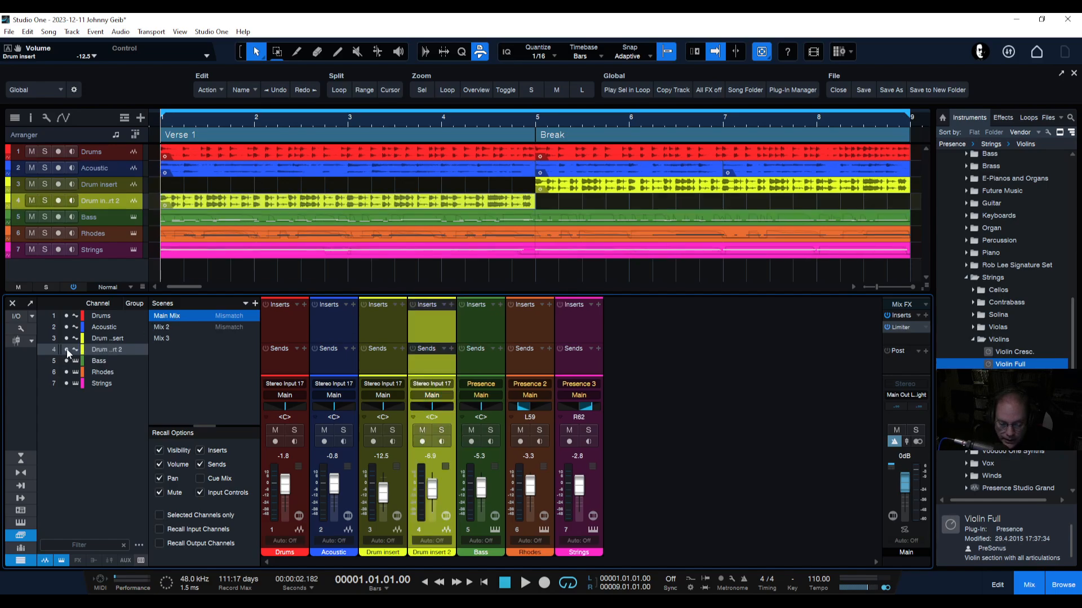
right_click(182, 317)
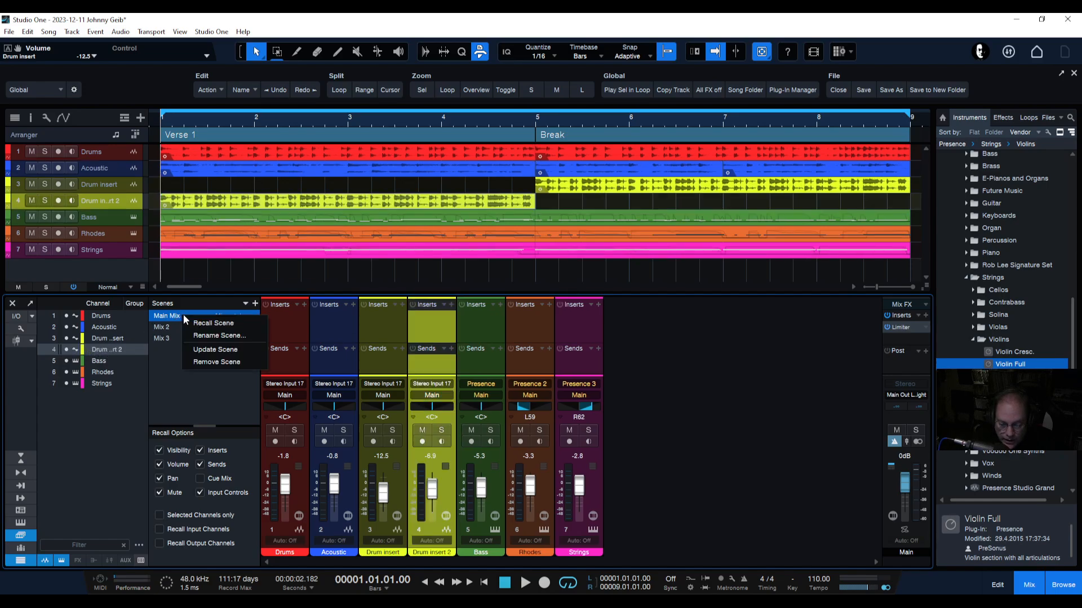
left_click(221, 350)
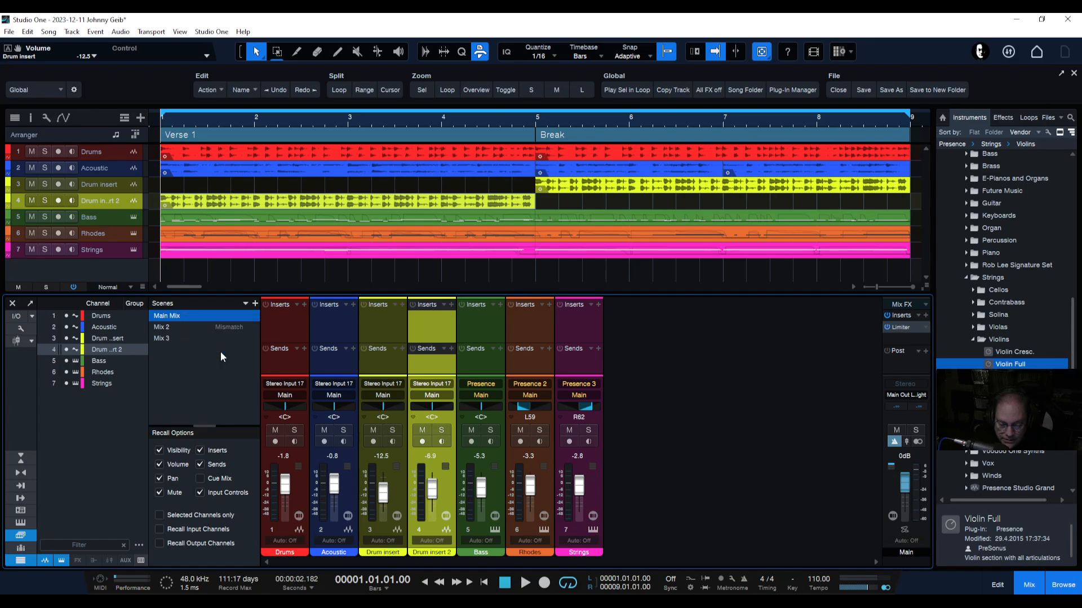
Step: Recall Mix 2, make the hidden Drum insert 2 channel visible, and update that scene
left_click(164, 329)
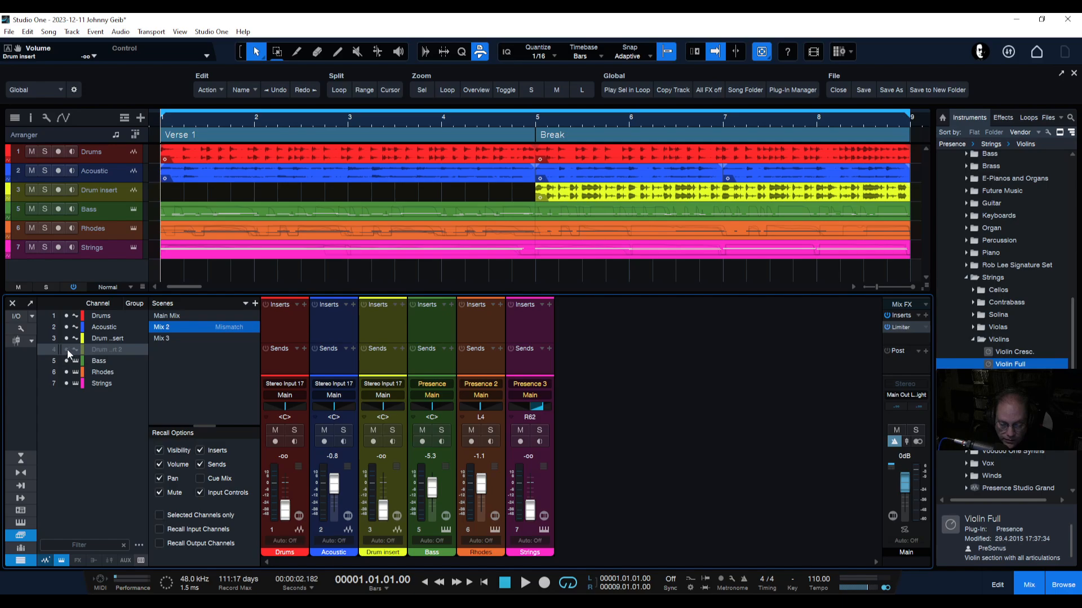
left_click(66, 350)
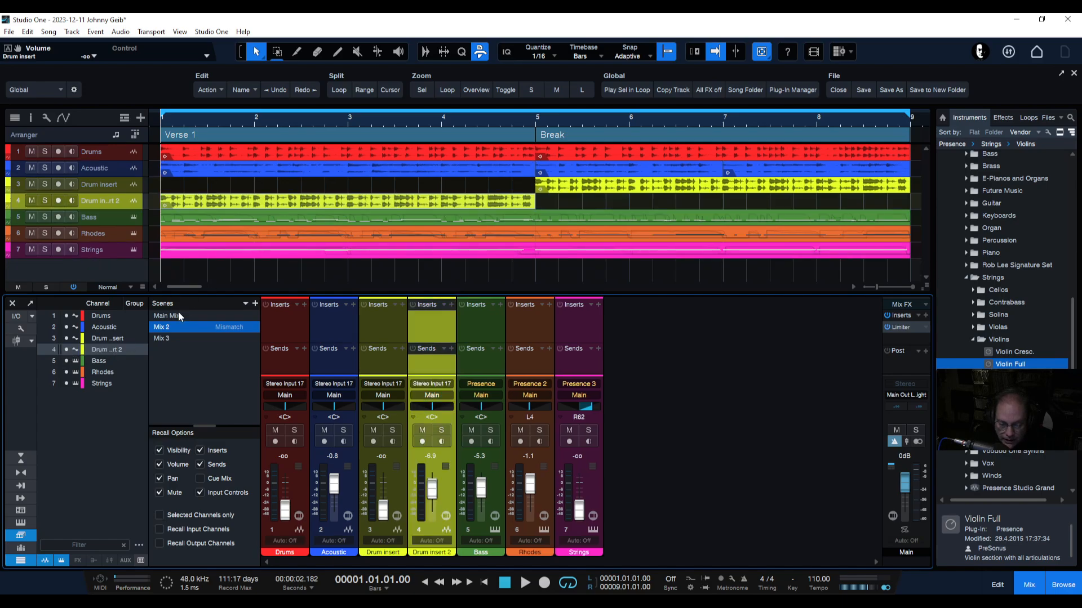
right_click(163, 329)
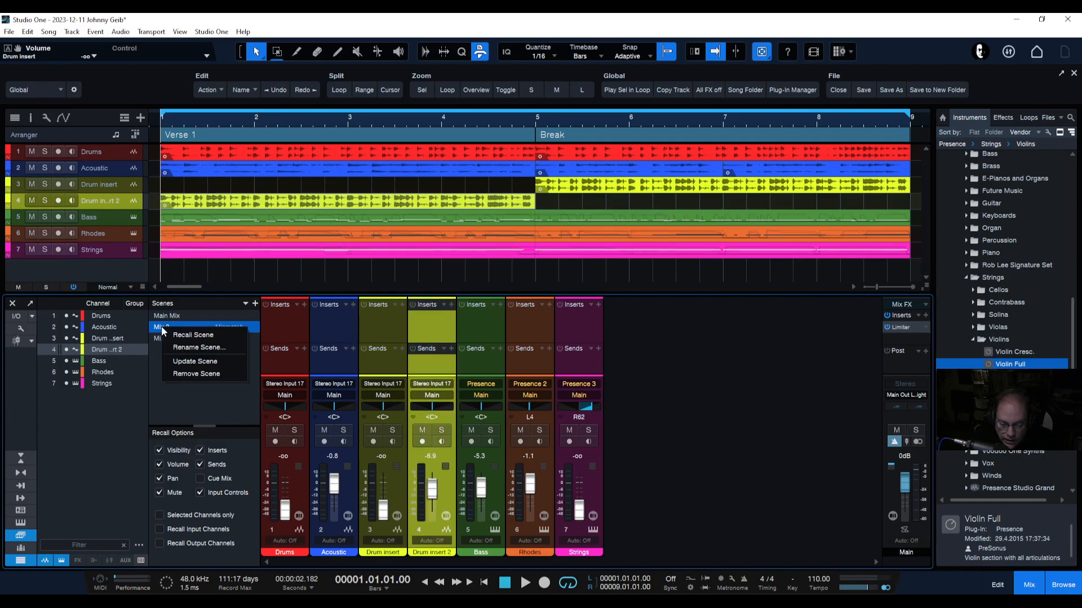
left_click(196, 361)
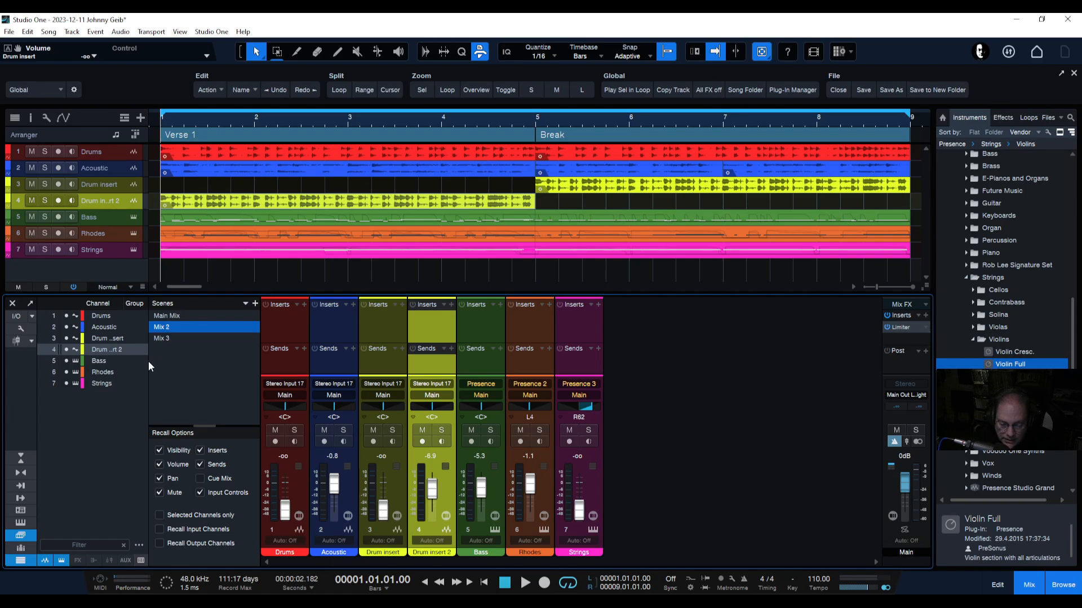
Step: Switch between Main Mix, Mix 3 and Mix 2 to check channel visibility in each scene
left_click(168, 314)
left_click(165, 329)
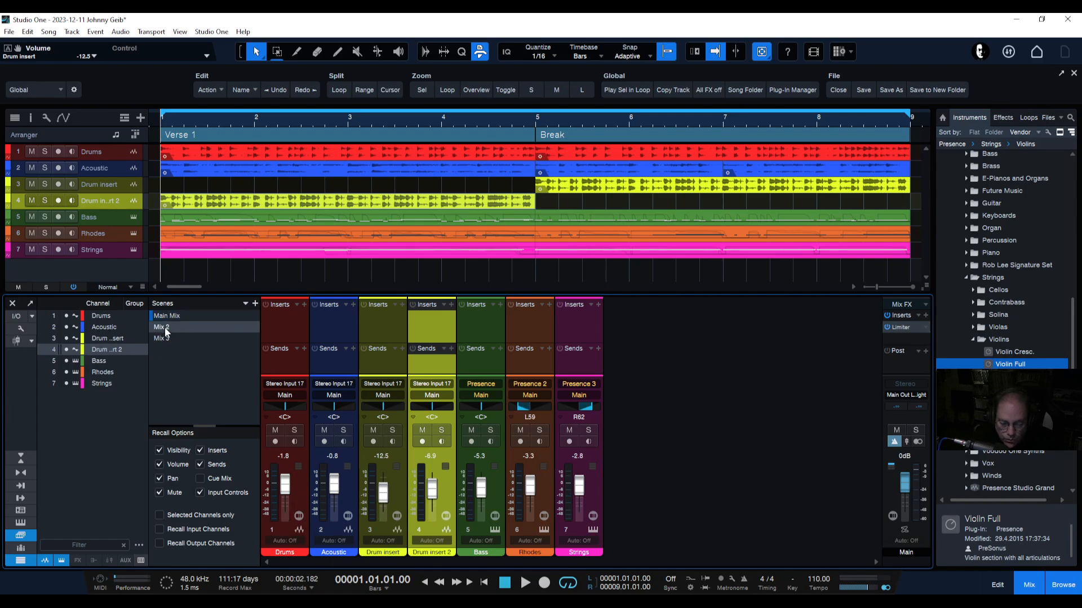
left_click(162, 337)
left_click(161, 328)
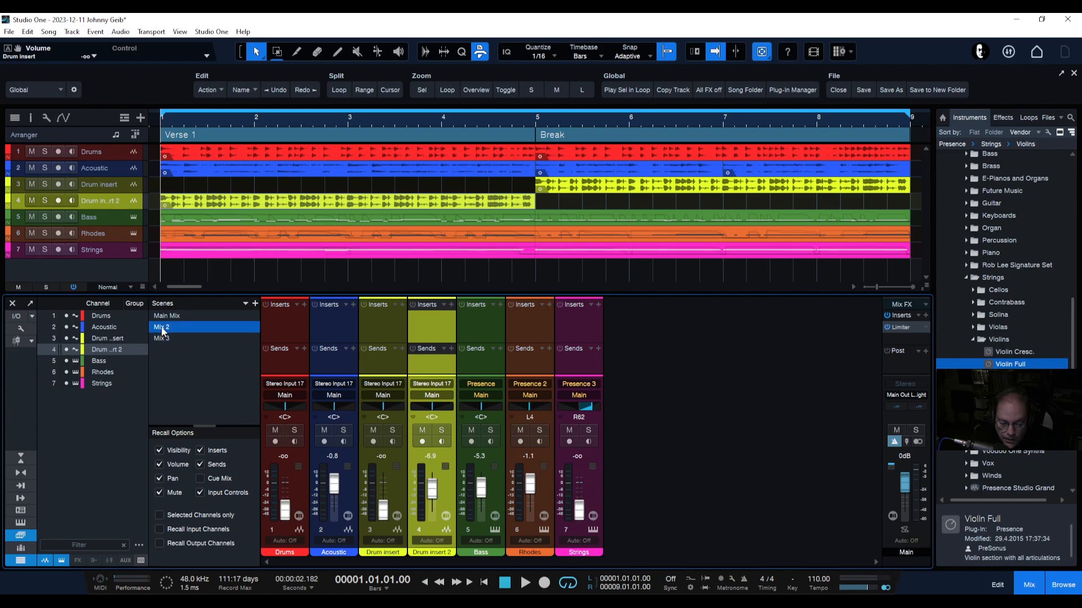
Step: Recall Main Mix, lower the Drum insert 2 fader to silence, and update the scene
left_click(167, 315)
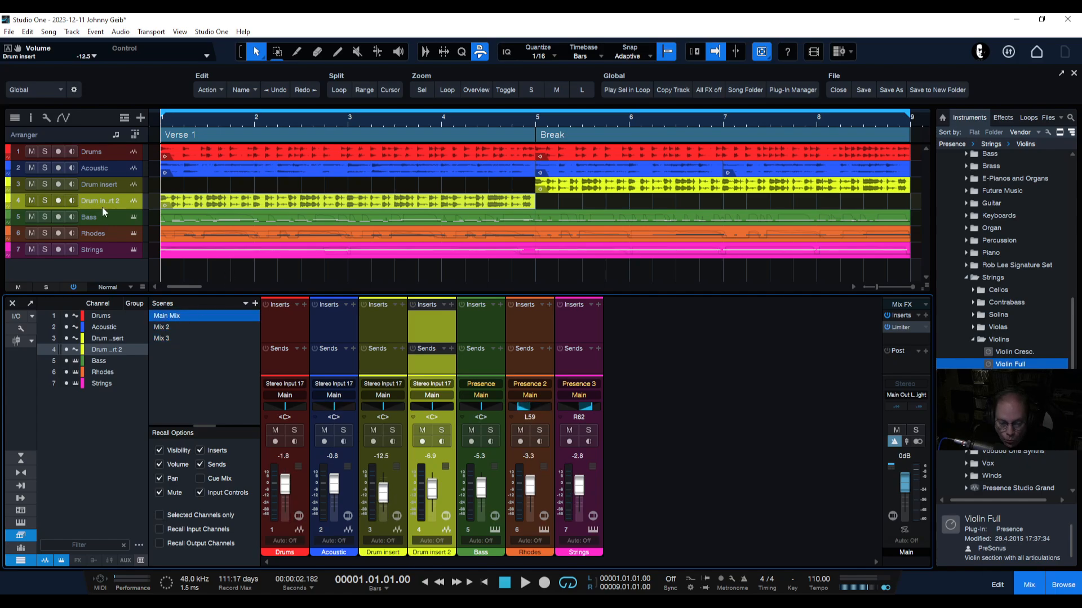
left_click_drag(432, 487, 432, 512)
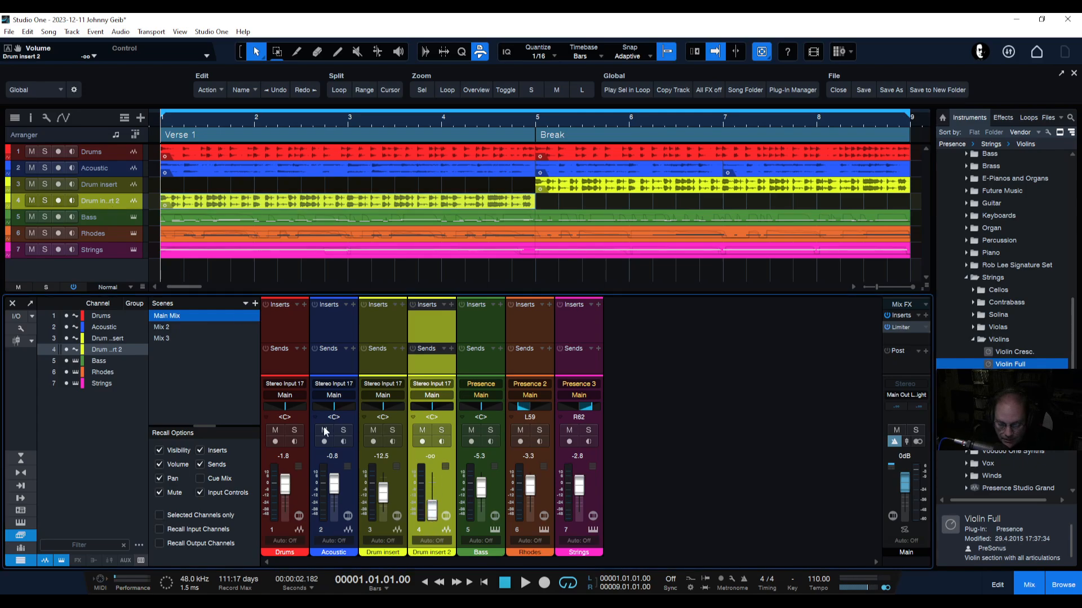
right_click(194, 316)
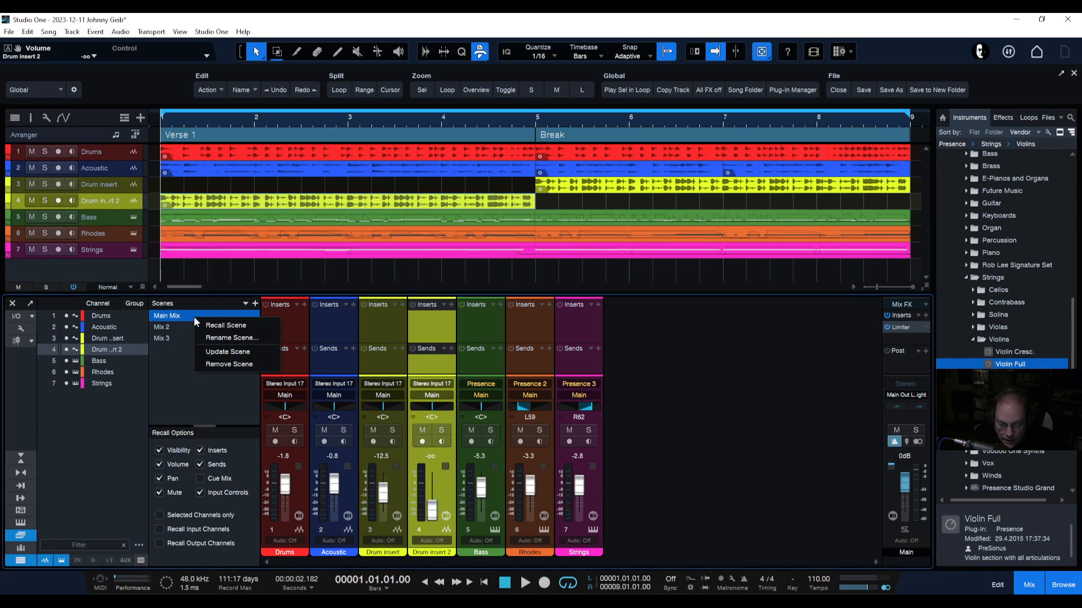
left_click(219, 349)
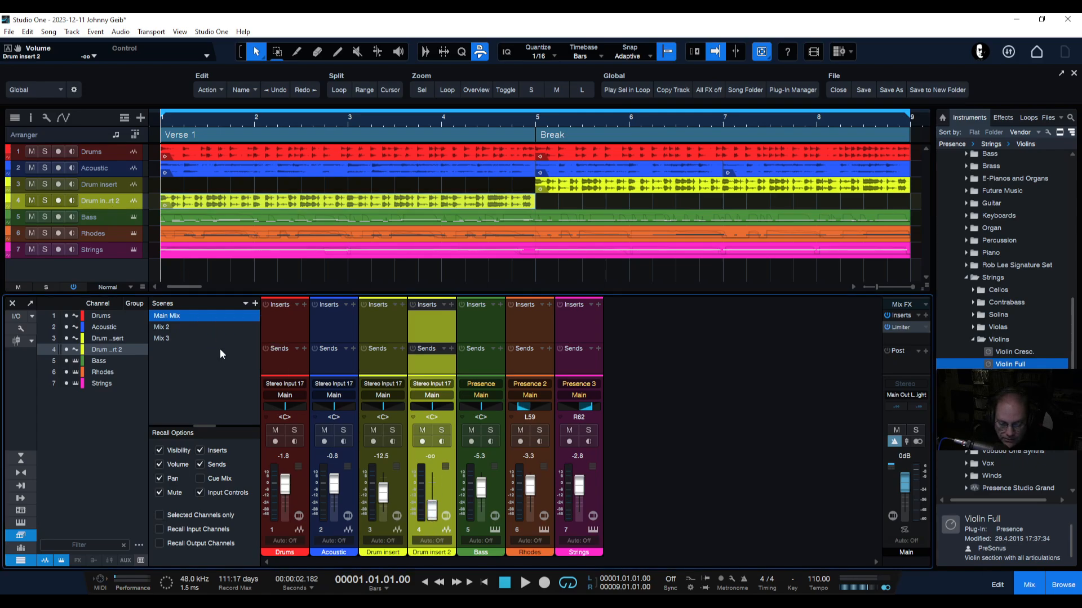
Step: Recall Mix 2, lower the Drum insert 2 fader to silence, and update the scene
left_click(162, 327)
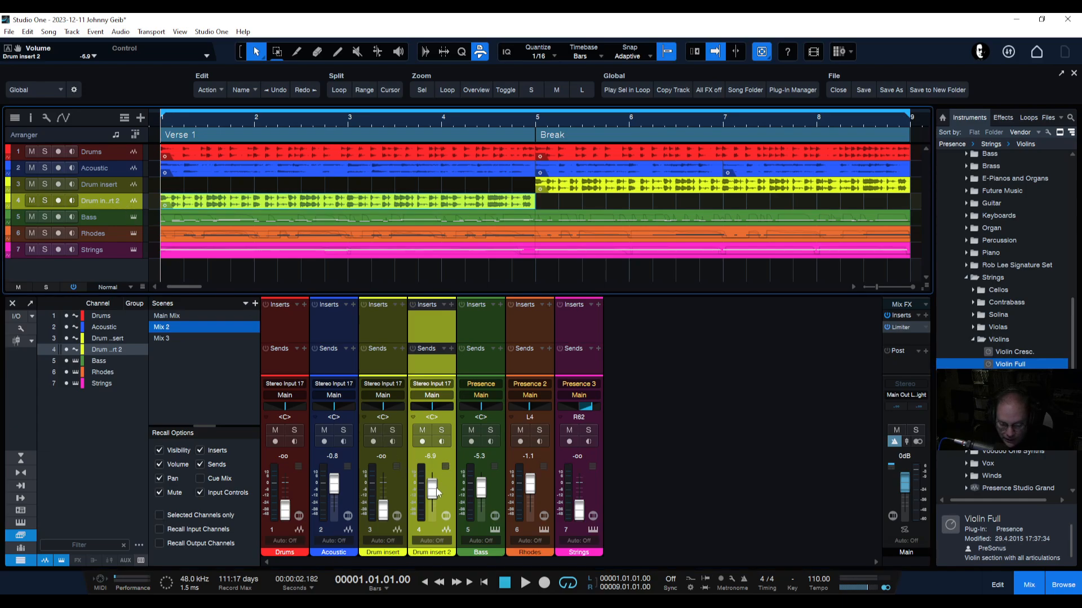
left_click_drag(437, 492, 428, 527)
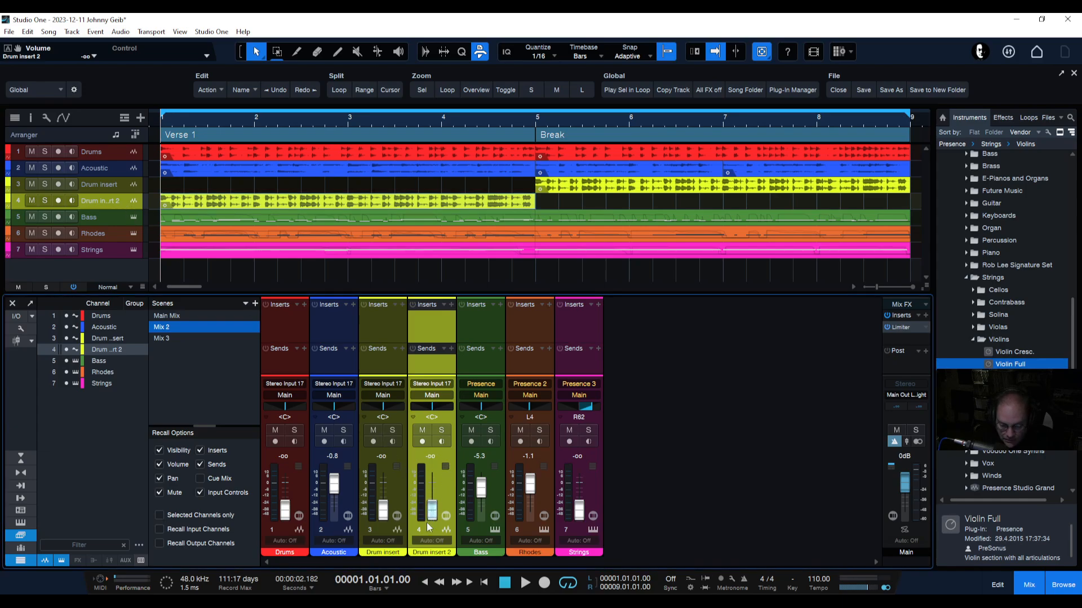
right_click(169, 330)
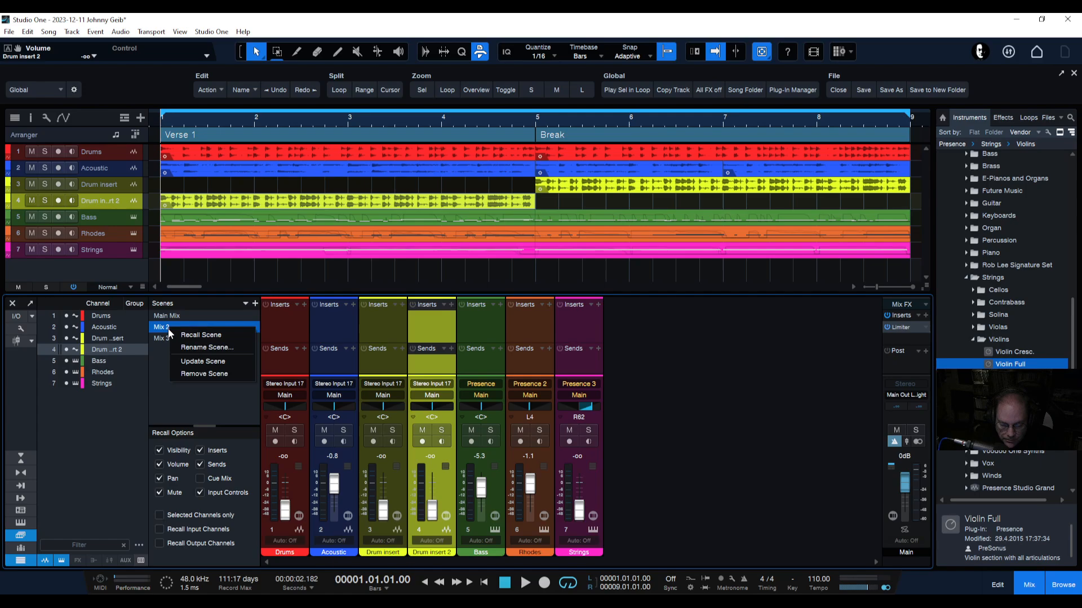
left_click(206, 364)
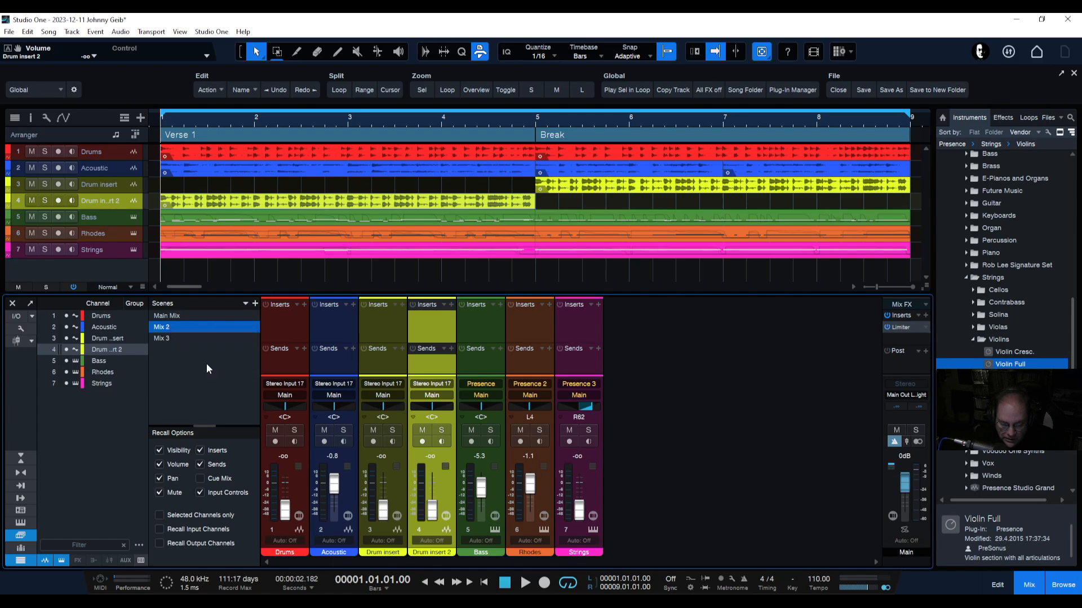
Step: Recall Main Mix, Mix 2 and Mix 3 in turn to compare their Drum insert 2 fader levels
left_click(167, 315)
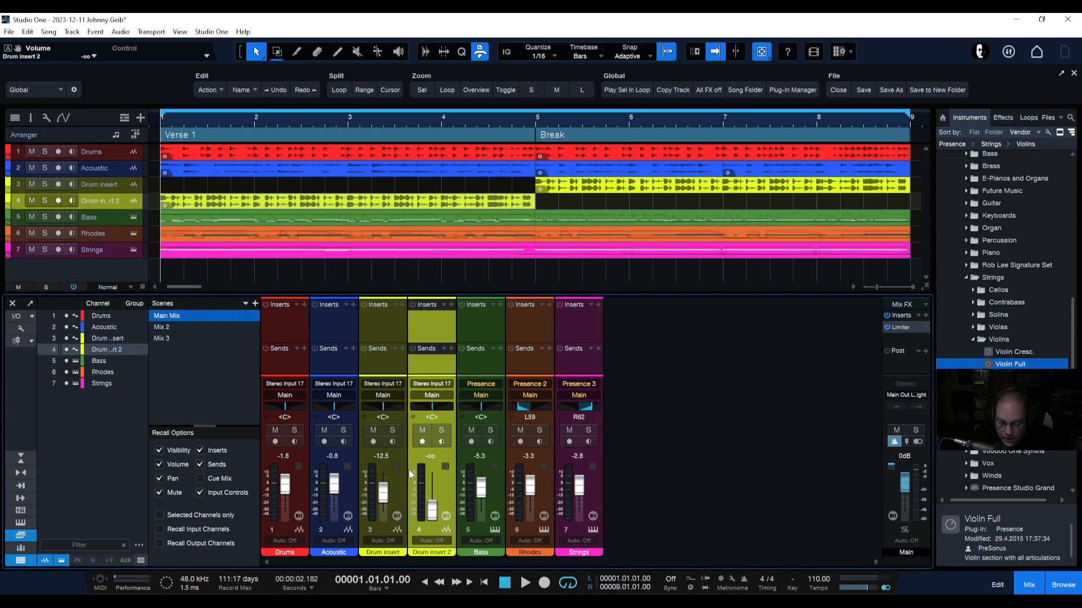
left_click(162, 328)
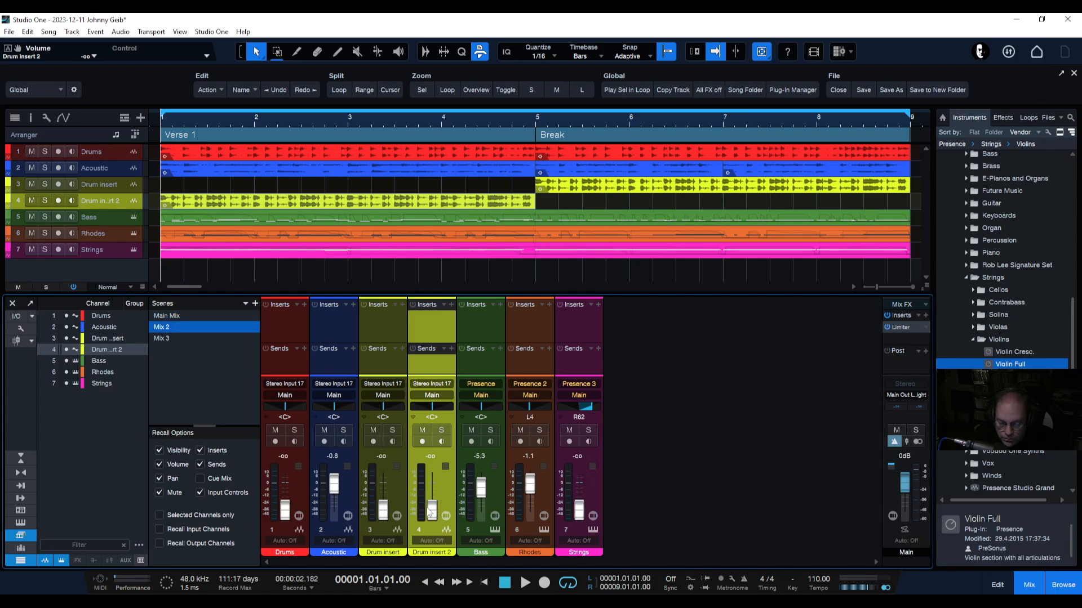
left_click(160, 339)
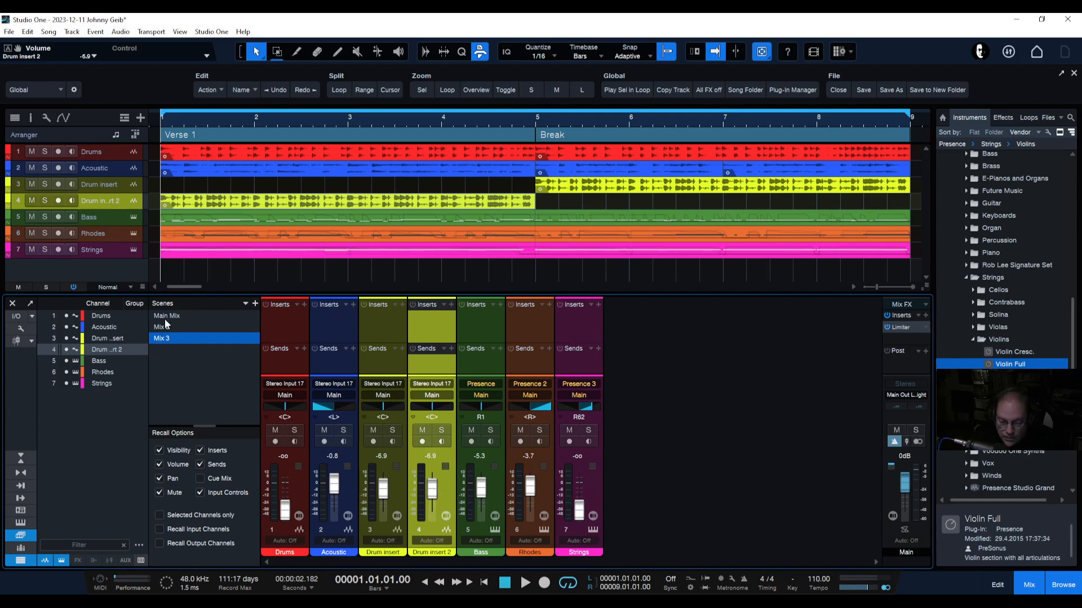
Step: Audition Main Mix, Mix 2 and Mix 3 one after another, playing the song from the start through the Break for each scene
left_click(166, 316)
key("space")
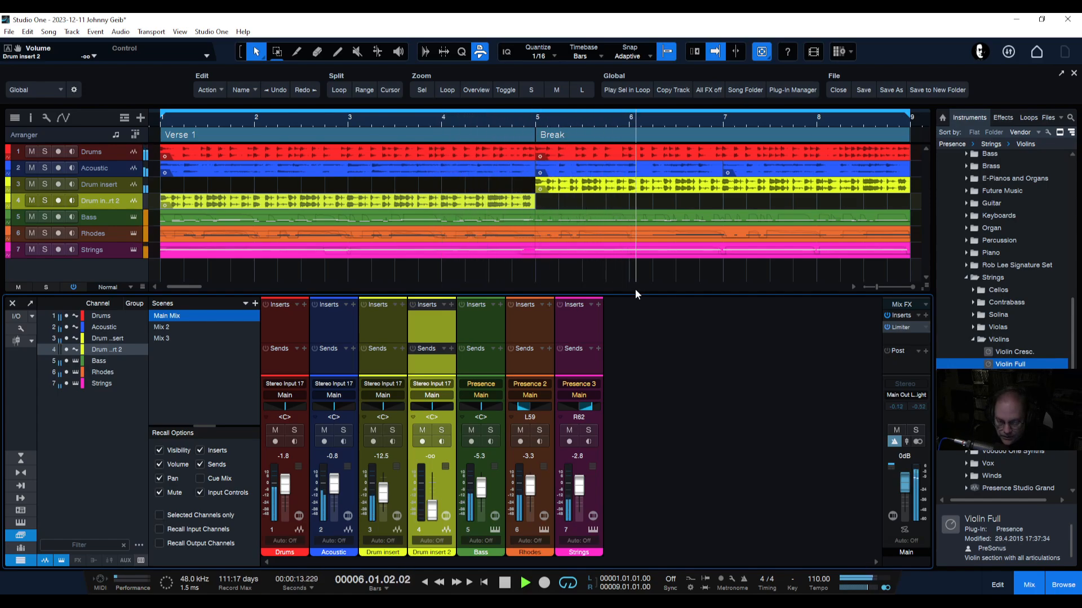
key("space")
left_click(161, 328)
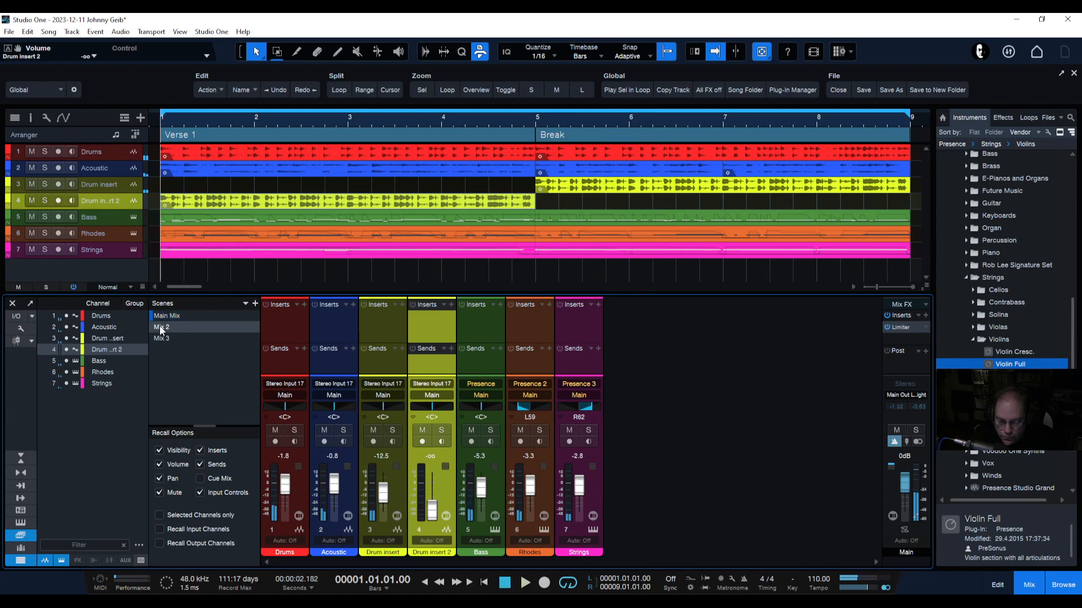
left_click(162, 328)
key("space")
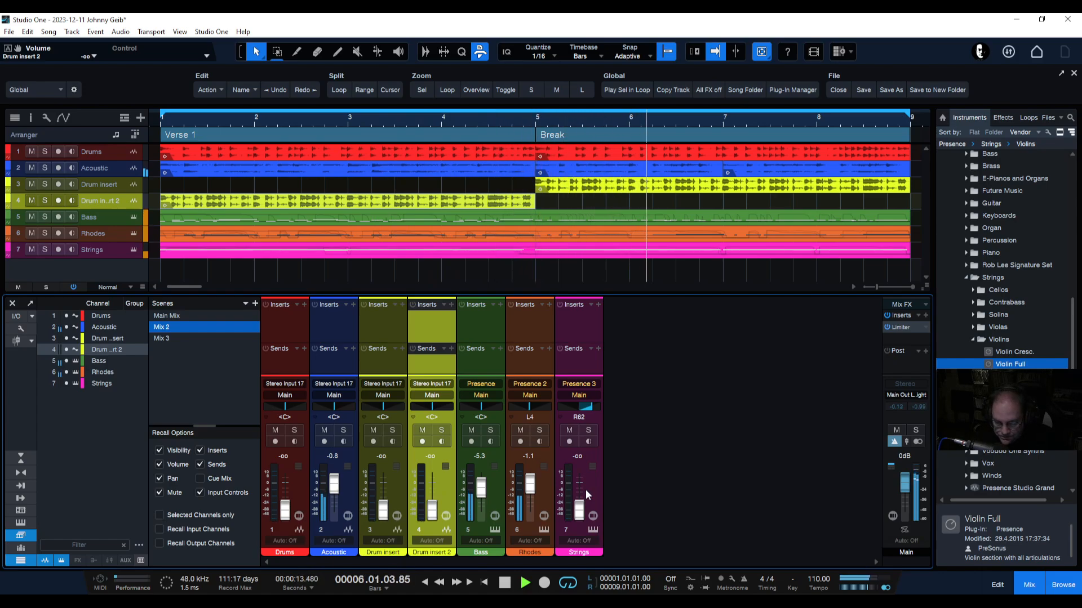
key("space")
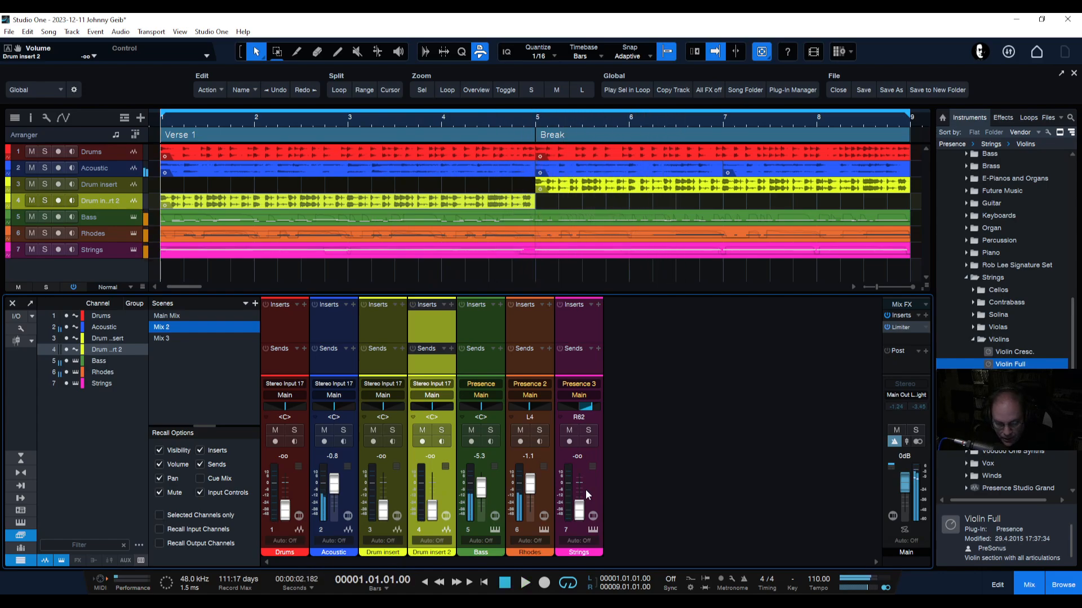
left_click(162, 338)
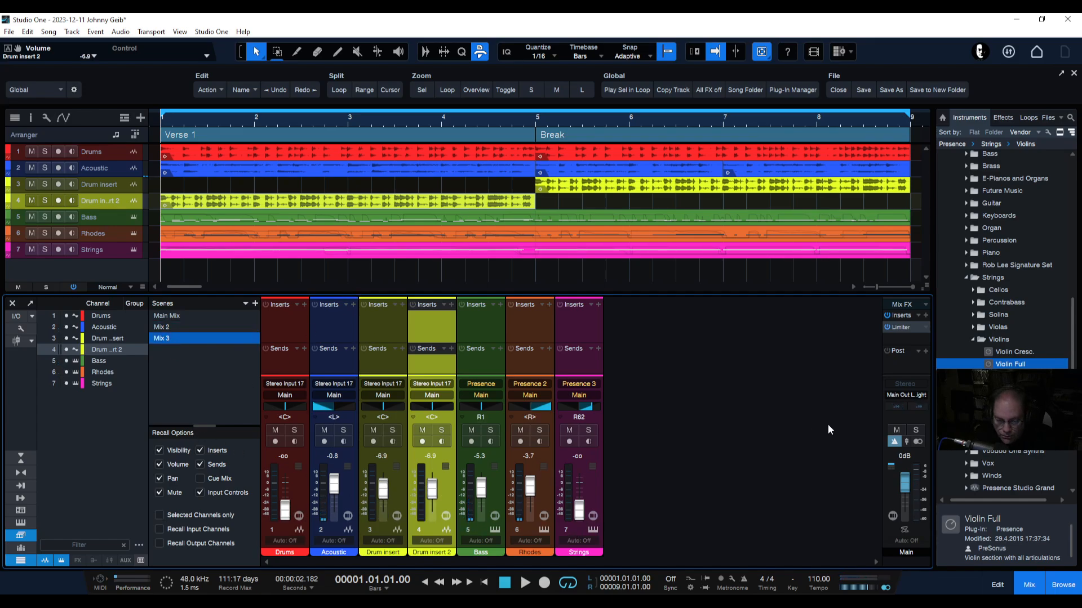
key("space")
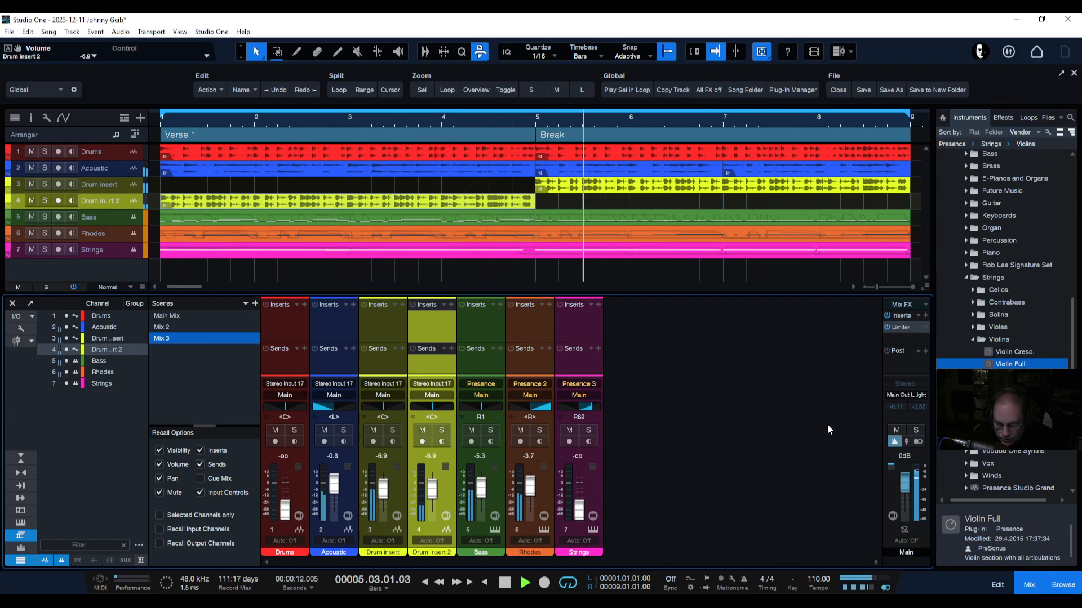
key("space")
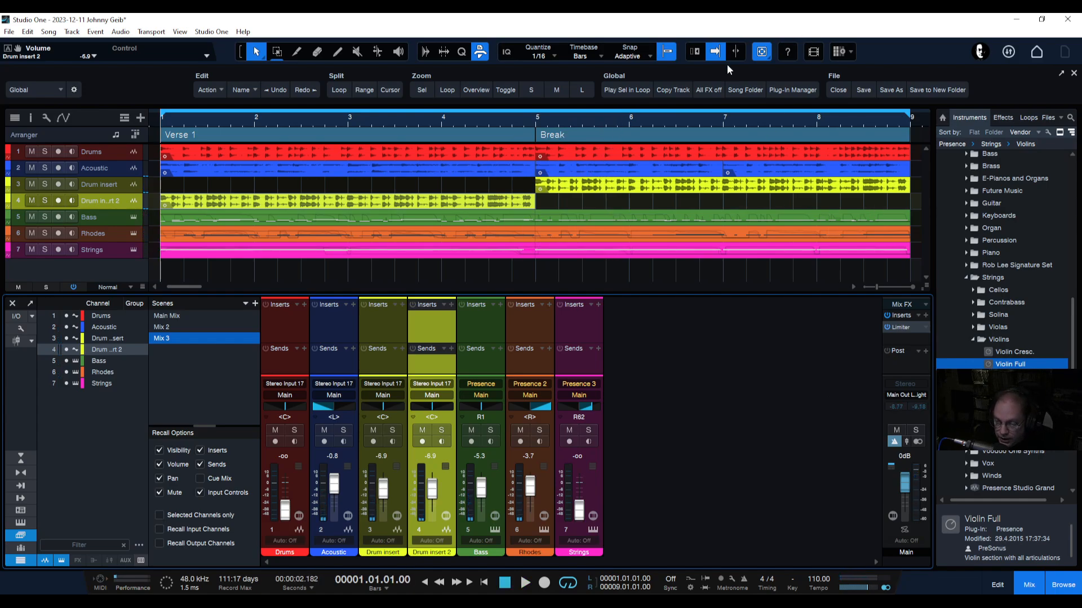
Step: Open Scratch Pad 1 beside the arrangement, copy the Verse 1 and Break sections to its start, and widen the scratch pad
left_click_drag(554, 120, 556, 111)
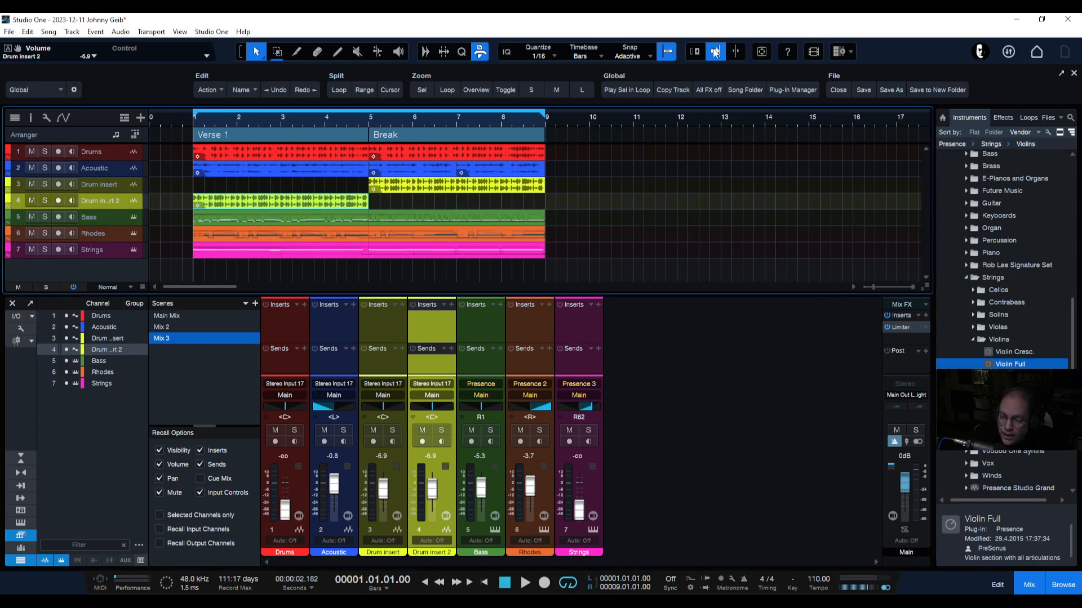
left_click(838, 52)
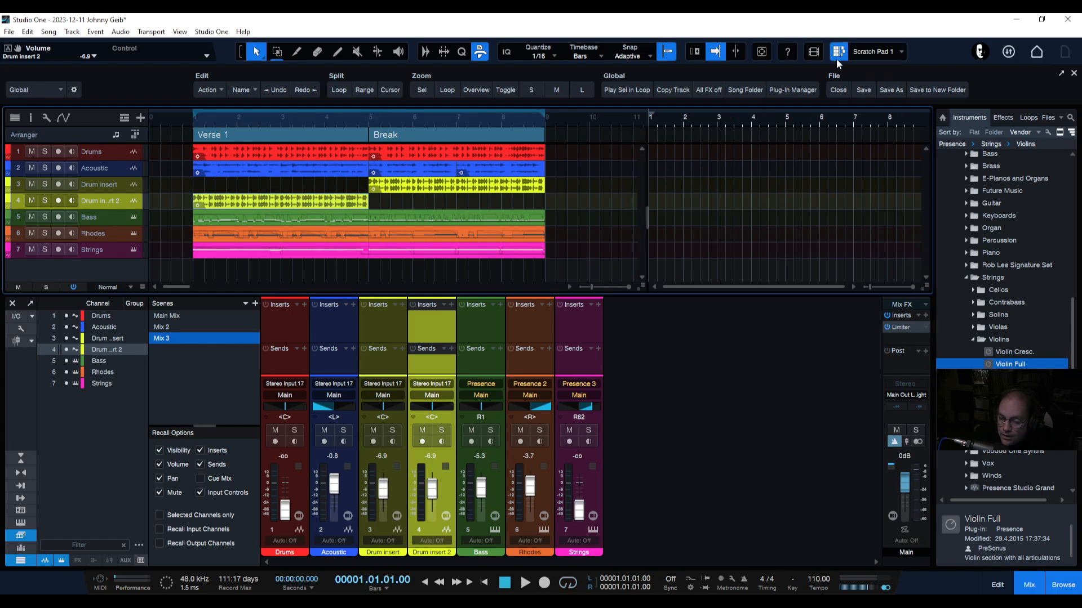
left_click_drag(566, 138, 316, 136)
left_click_drag(399, 134, 693, 136)
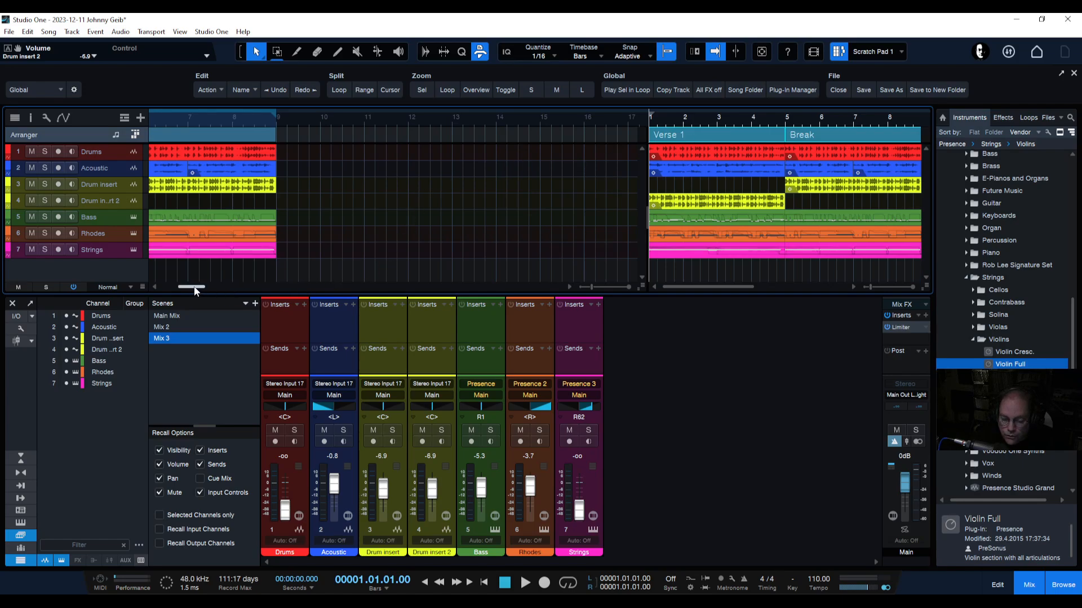
left_click_drag(194, 287, 179, 288)
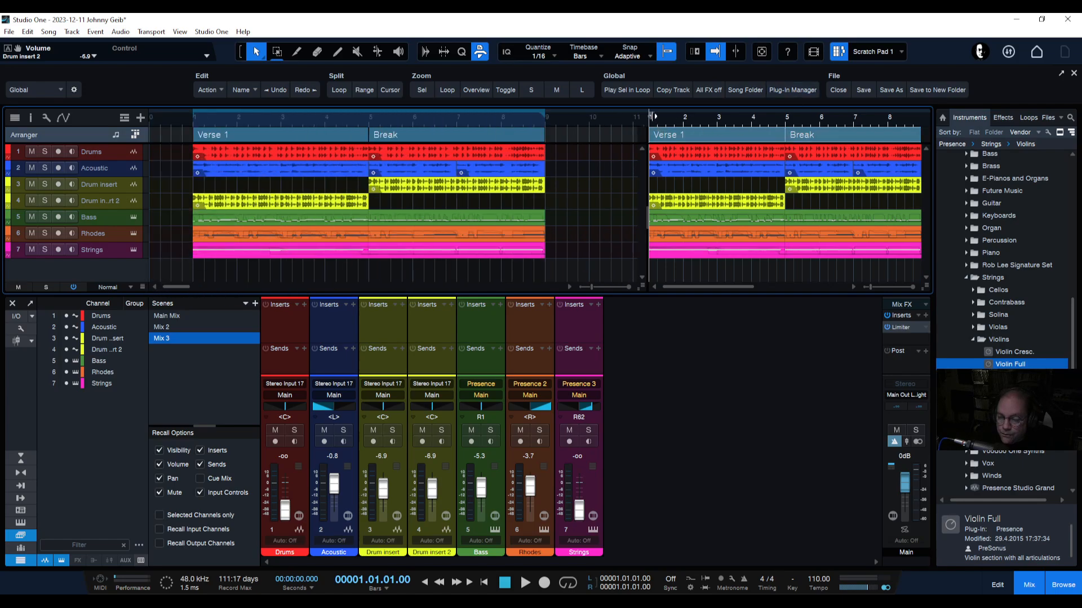
left_click_drag(647, 124, 580, 125)
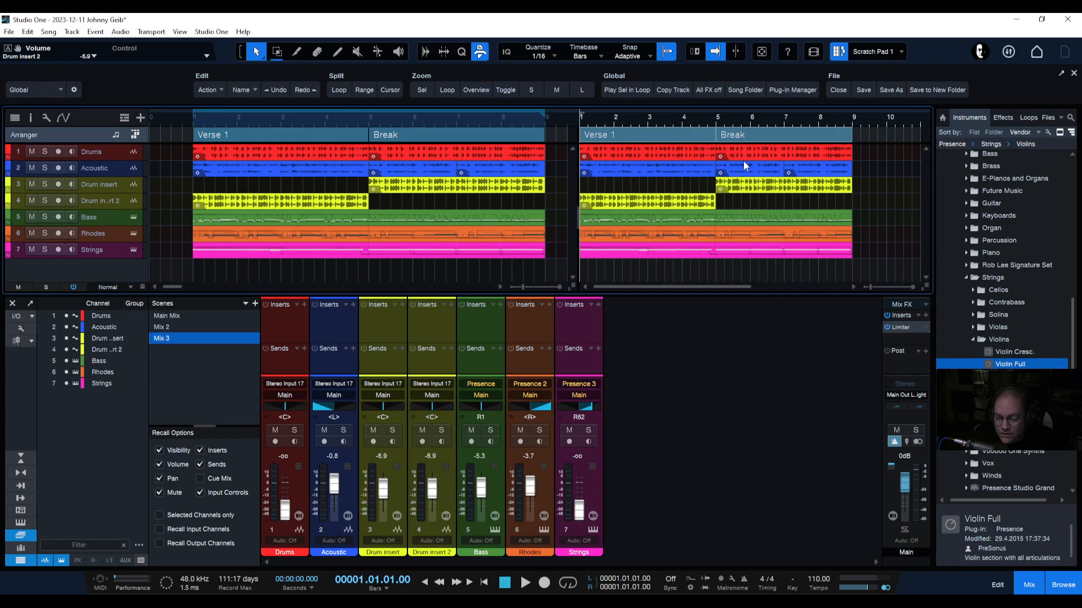
Step: Alternate the playback position between the scratch pad and the main arrangement to compare the two versions
left_click(725, 119)
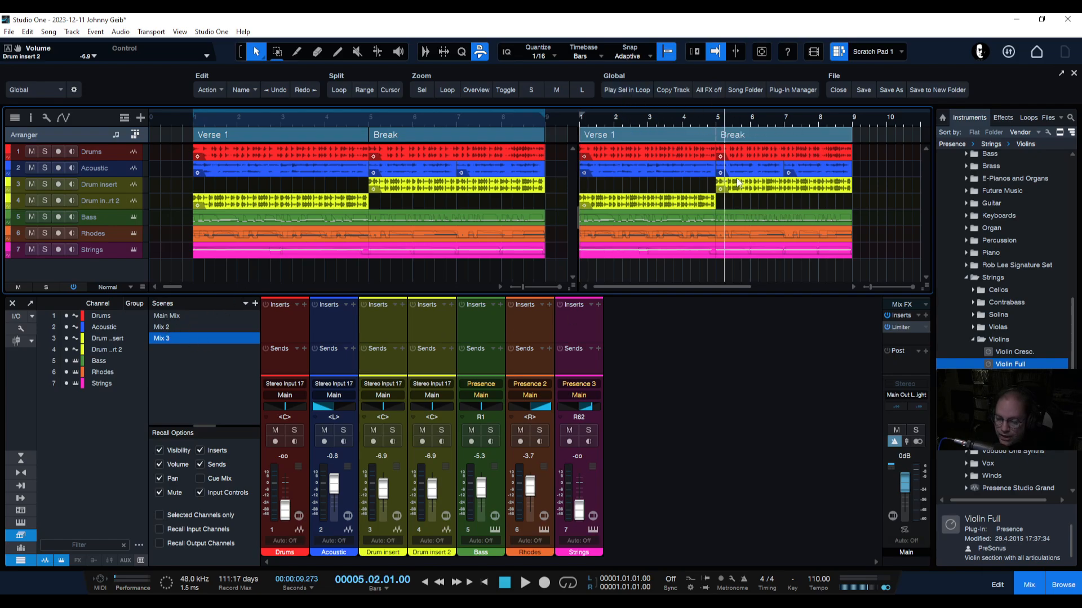
left_click(380, 120)
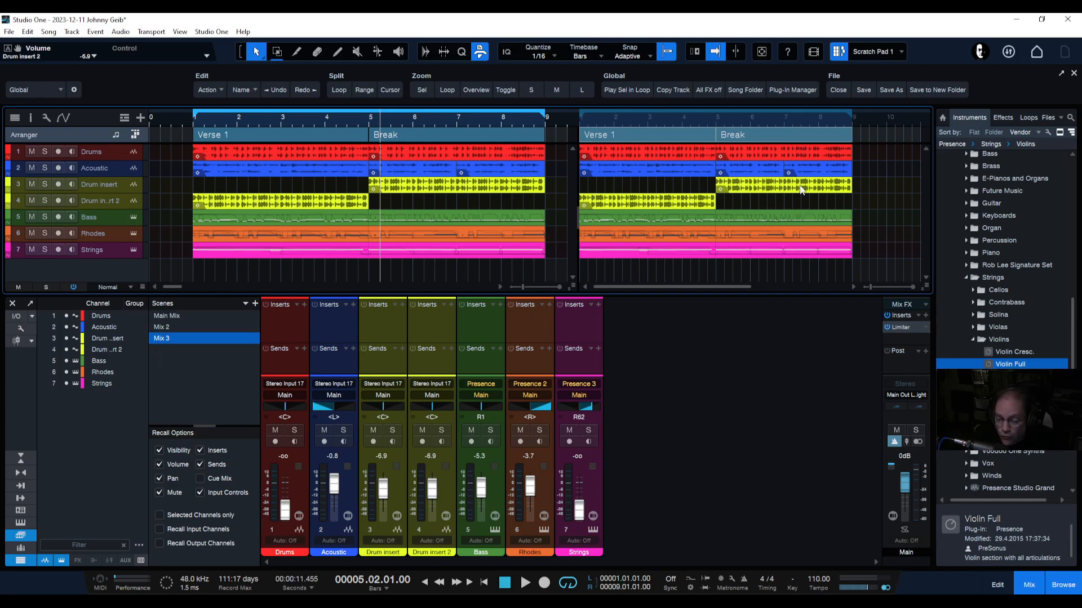
left_click(837, 117)
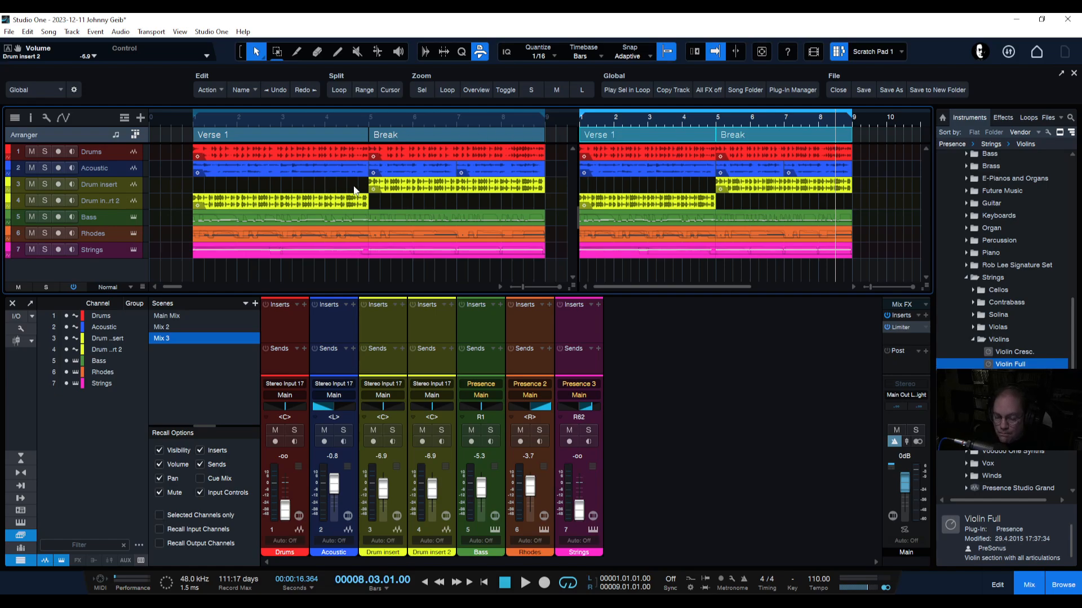
left_click(340, 117)
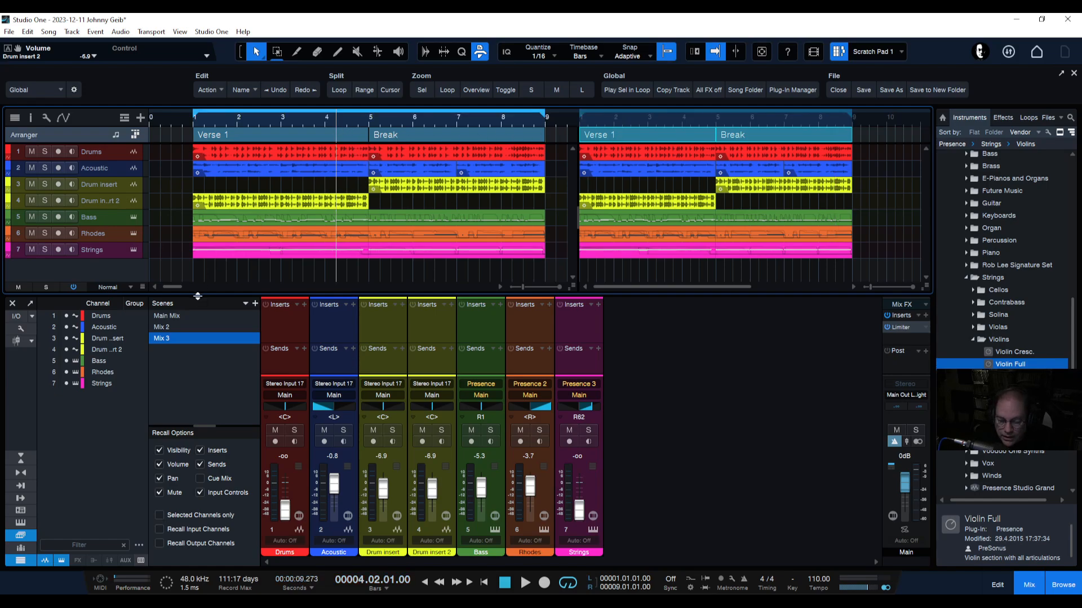
Step: Recall Main Mix for the main arrangement, move the playback position to bar 5 of the scratch pad, and select the Mix 2 scene
left_click(174, 316)
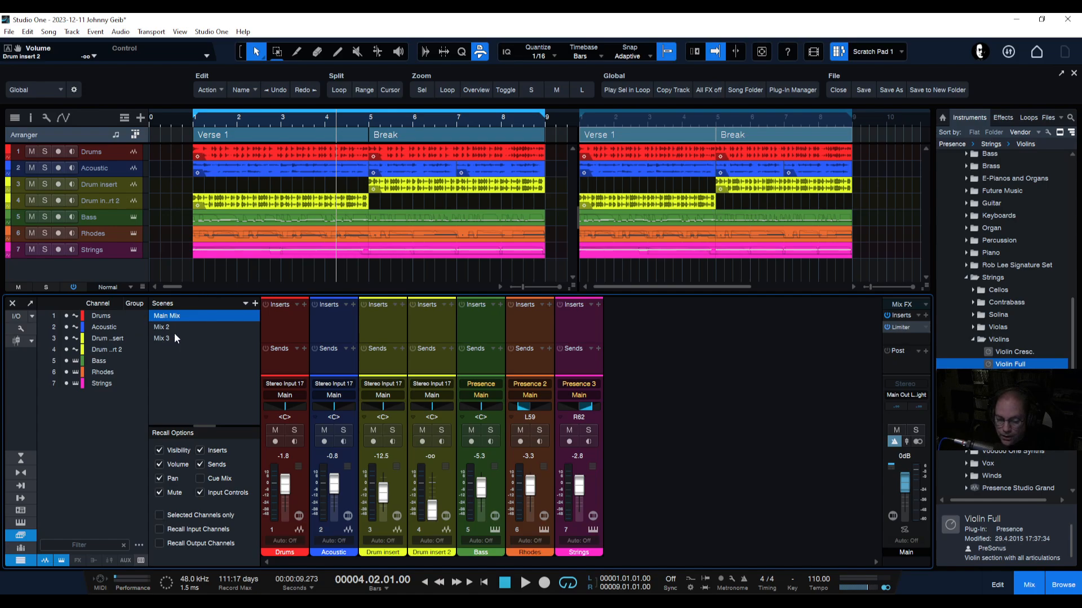
left_click(714, 121)
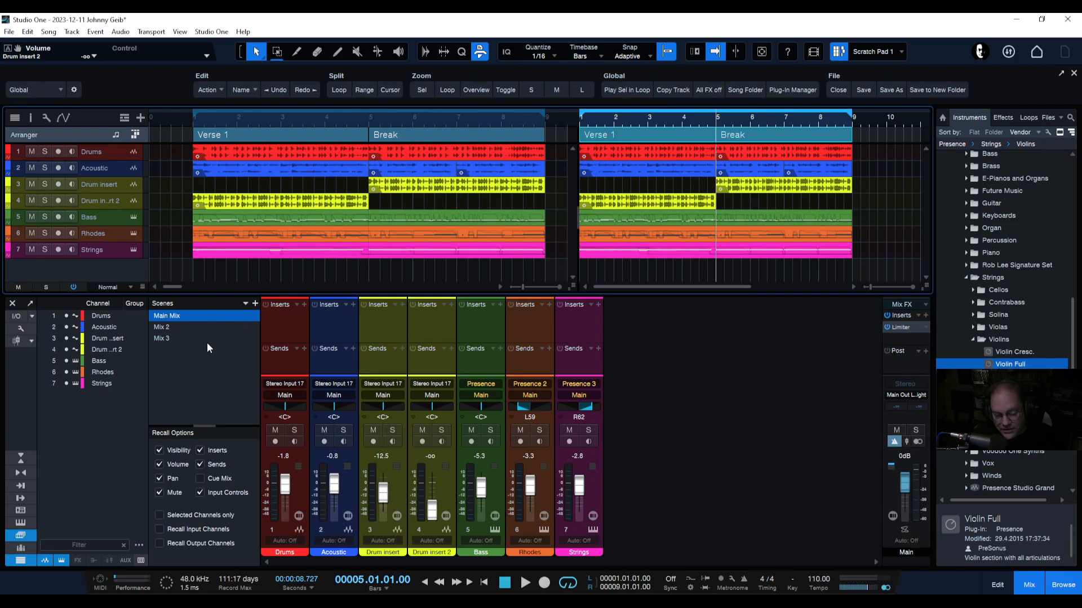
left_click(171, 328)
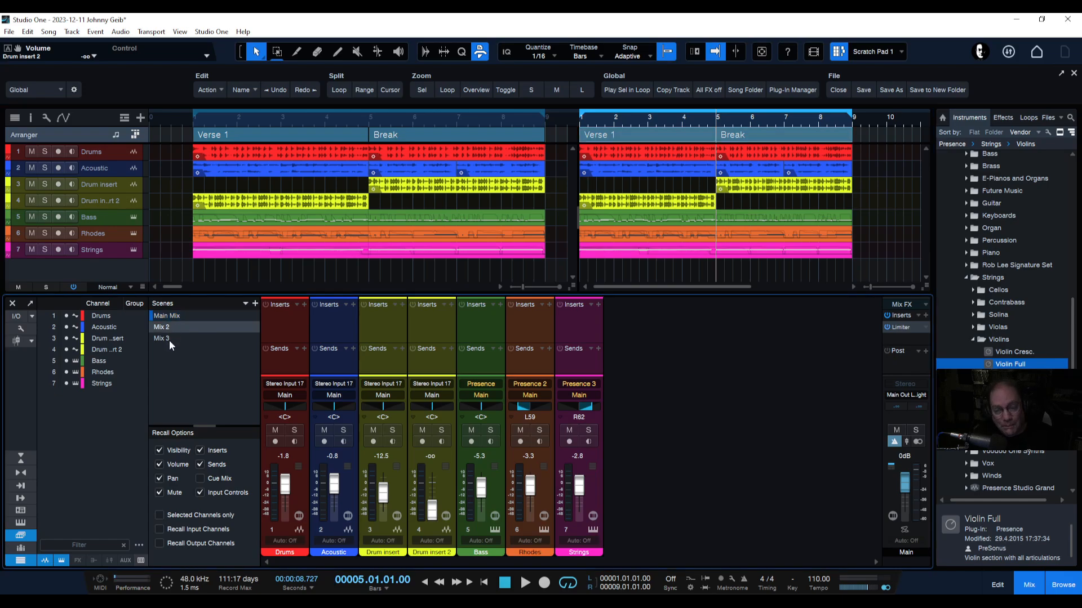